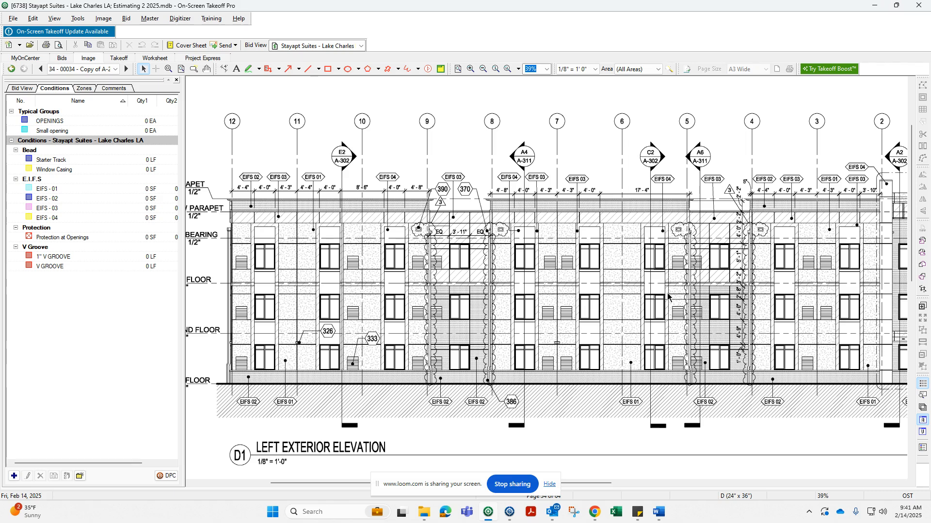
Review the completed takeoff on the previous elevation sheet, then return to the left exterior elevation sheet.
scroll(668, 297, "right", 5)
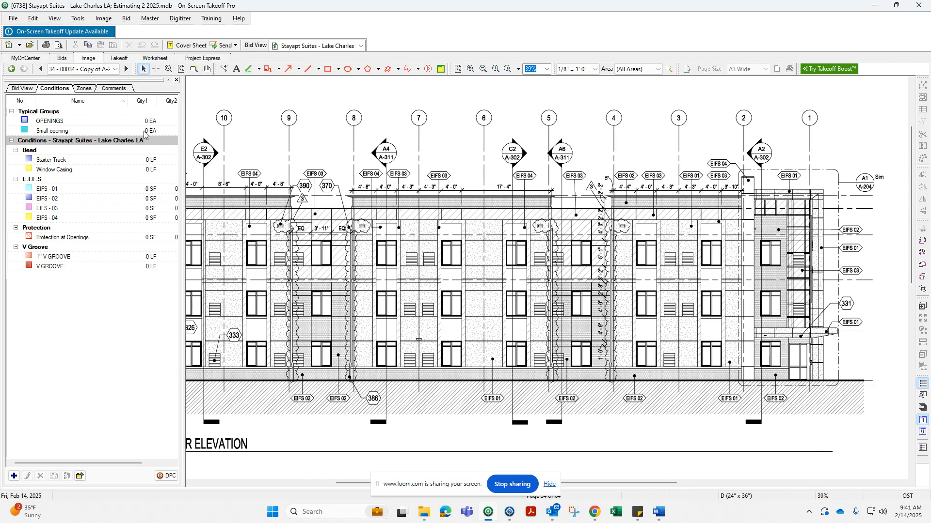
left_click(40, 69)
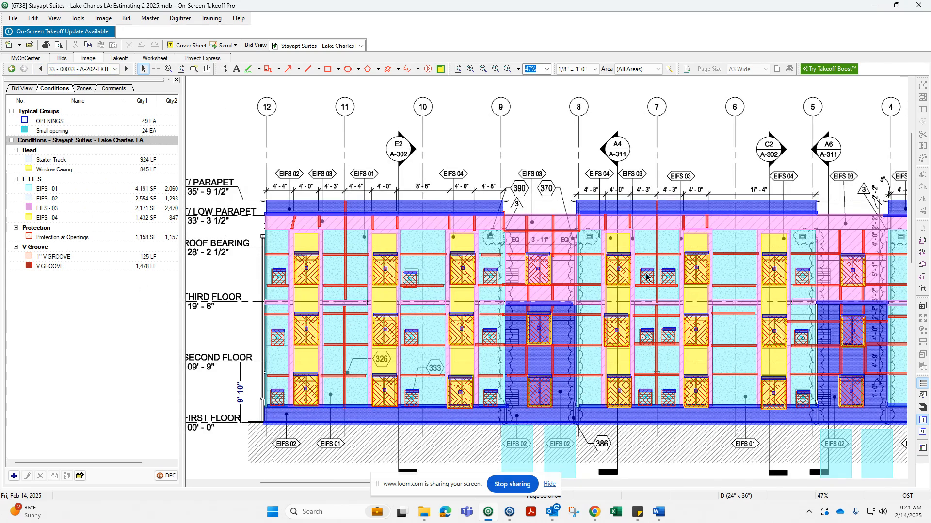
left_click(126, 68)
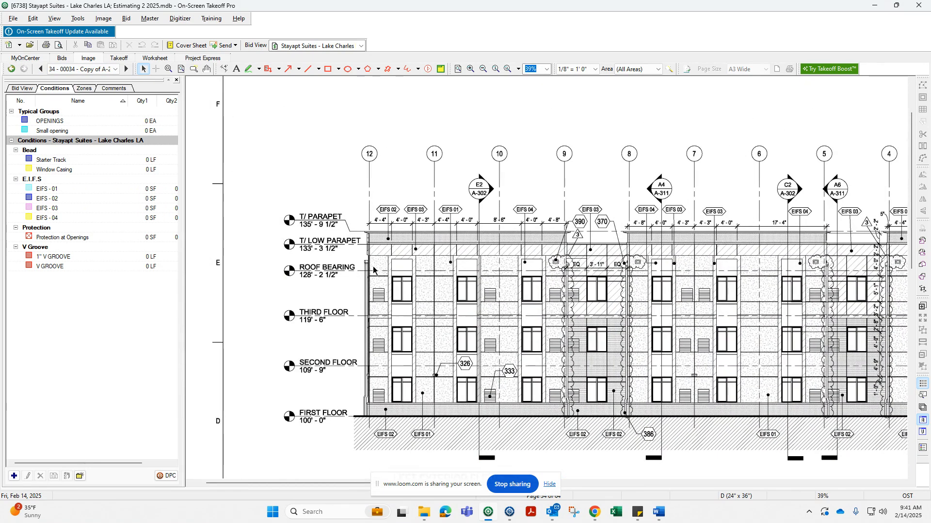
scroll(469, 283, "down", 1)
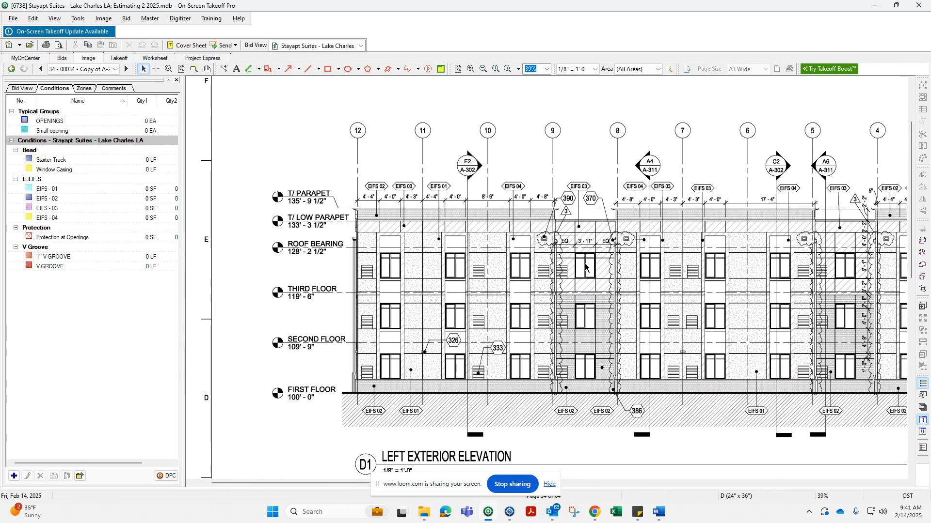
scroll(465, 261, "up", 5)
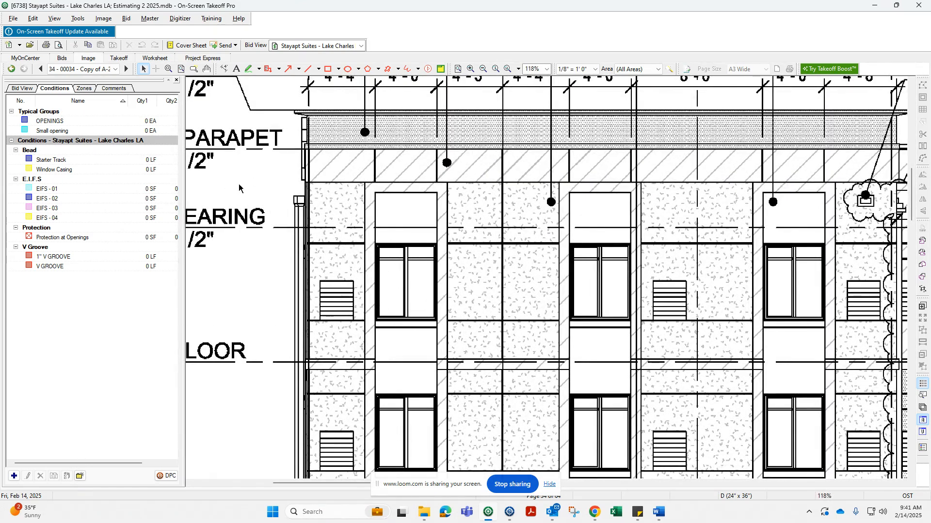
Create a new linear condition of type Bead named Caulking.
left_click(61, 170)
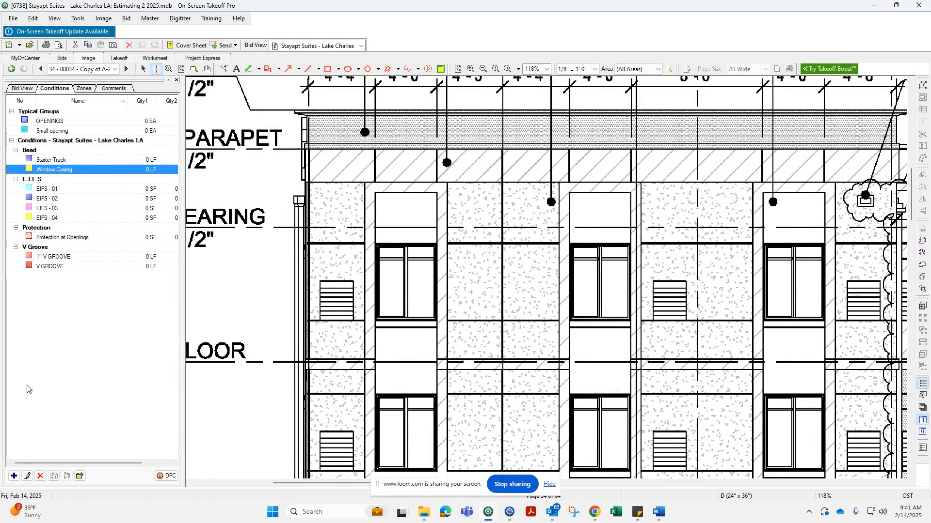
left_click(13, 476)
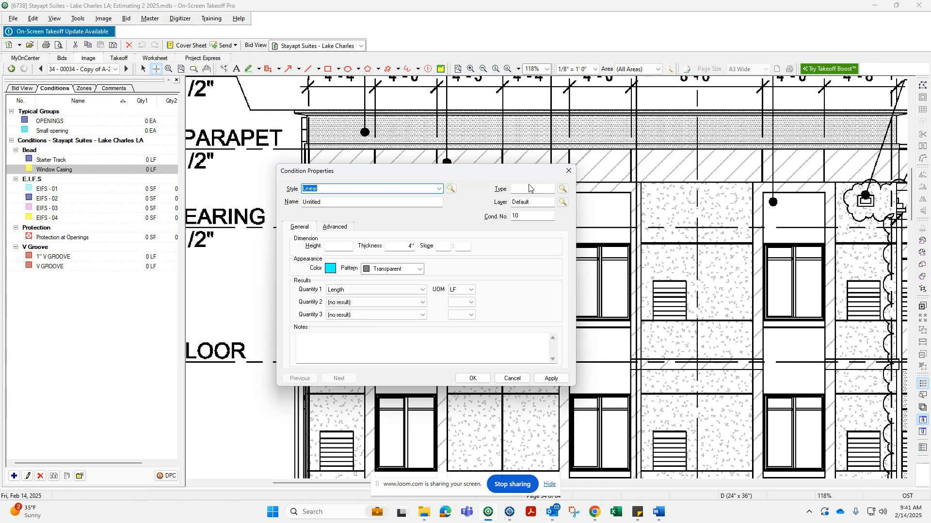
left_click(513, 192)
type("Bead")
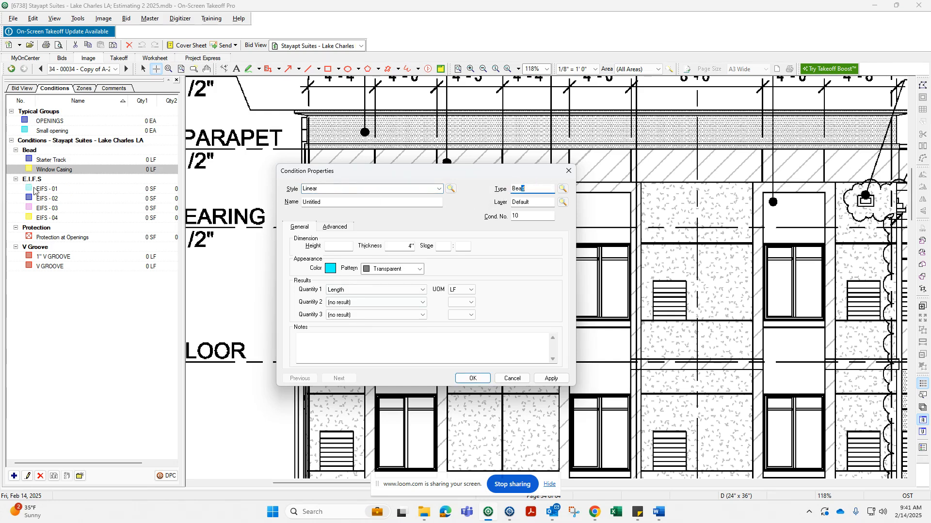
key("Tab")
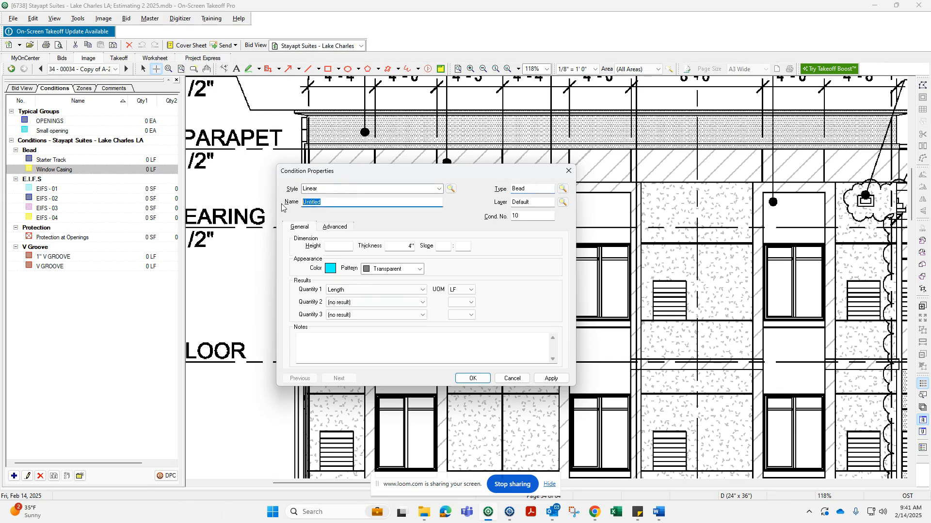
type("Cas")
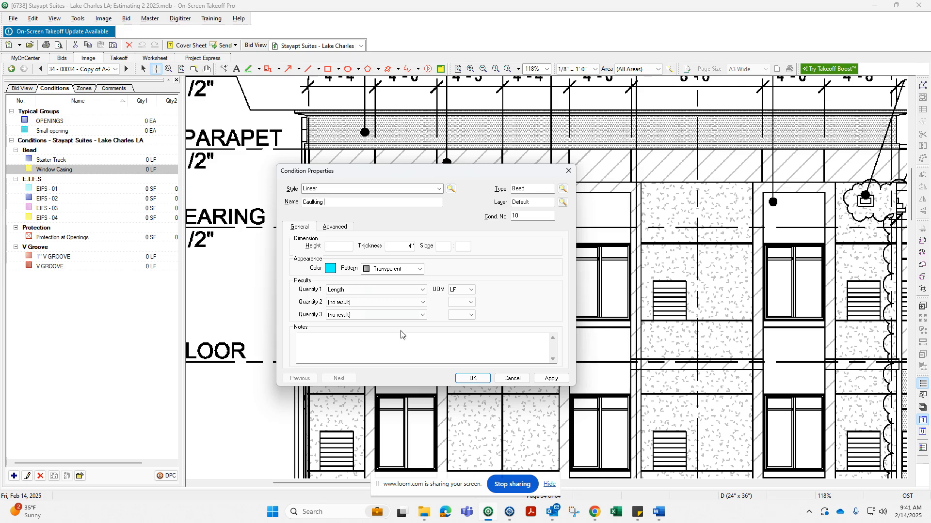
left_click(472, 378)
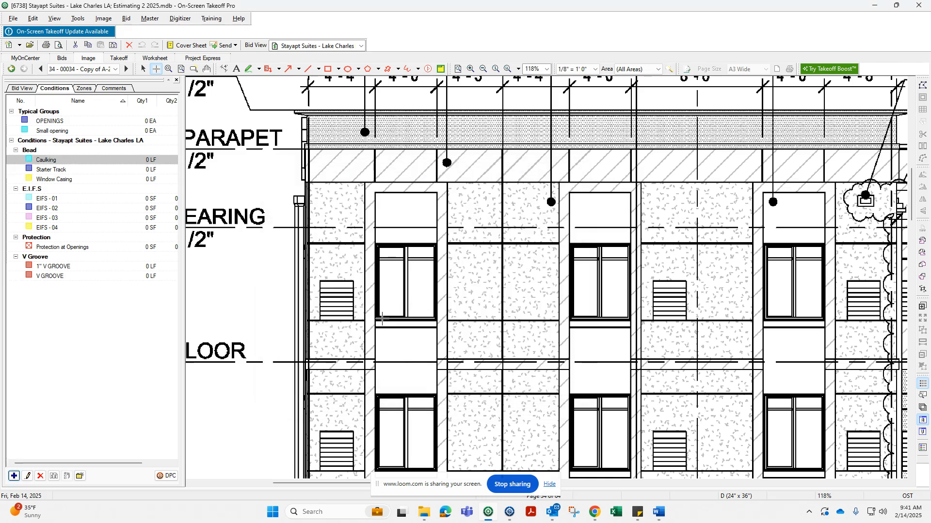
Trace Caulking around the perimeter of an upper-floor window.
left_click(379, 319)
left_click(379, 247)
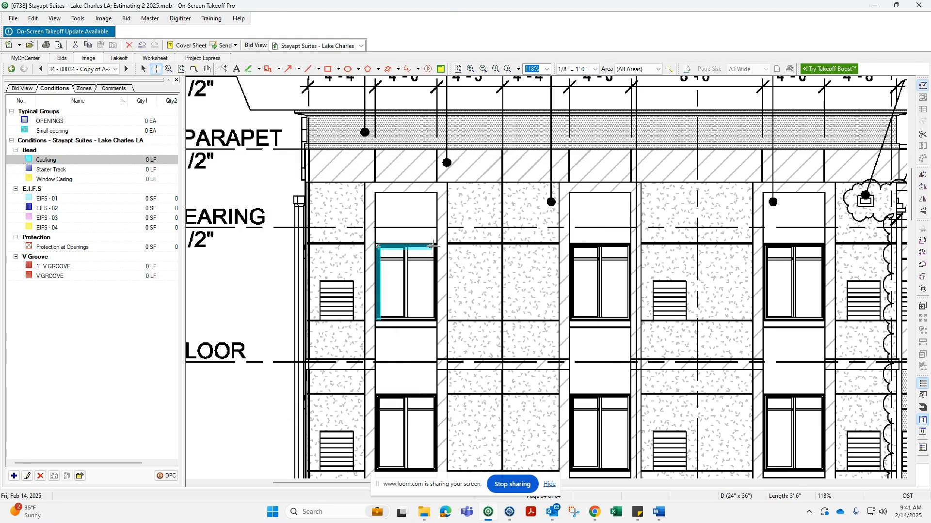
left_click(433, 246)
left_click(434, 319)
double_click(379, 320)
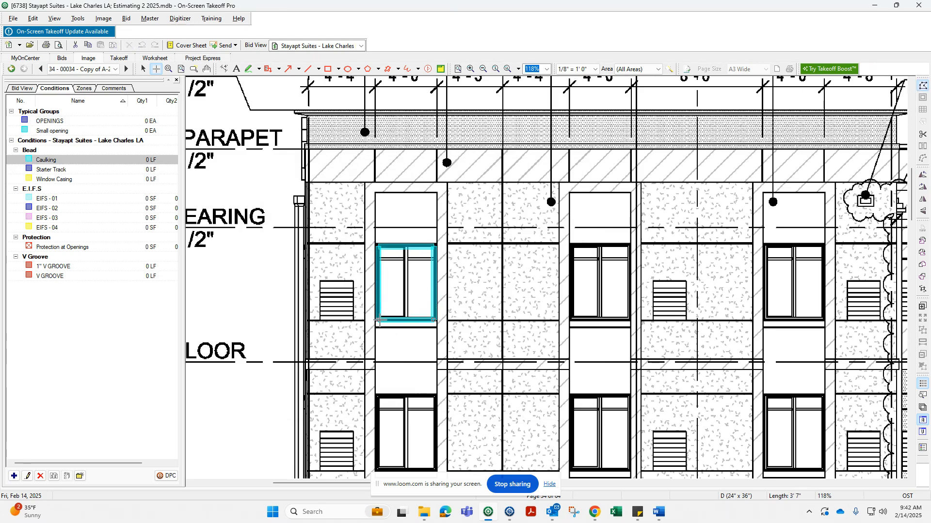
Move the traced caulking outline off the elevation into the blank sheet margin.
right_click(397, 305)
scroll(394, 301, "down", 4)
left_click(396, 310)
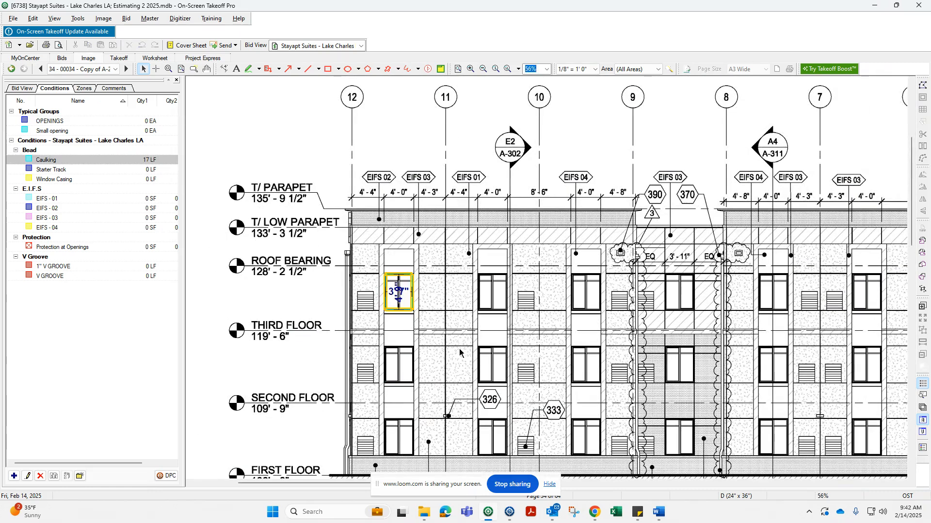
left_click_drag(387, 301, 202, 223)
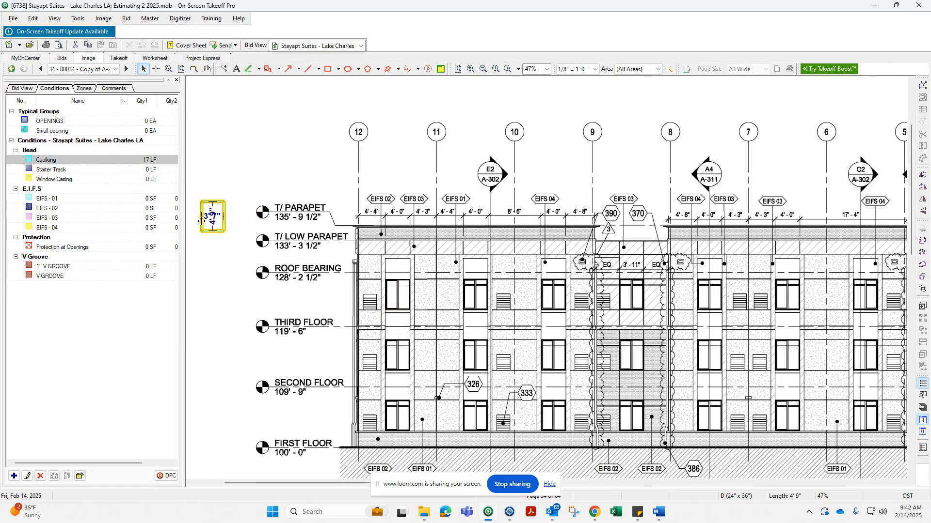
mouse_move(322, 258)
middle_mouse_down()
mouse_move(400, 287)
mouse_move(400, 301)
middle_mouse_up()
left_click_drag(277, 254, 203, 234)
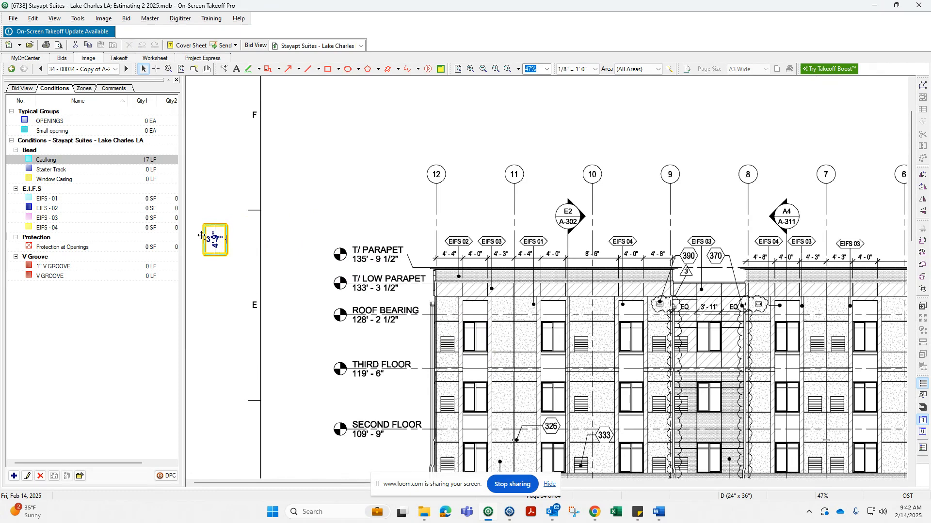
left_click(224, 216)
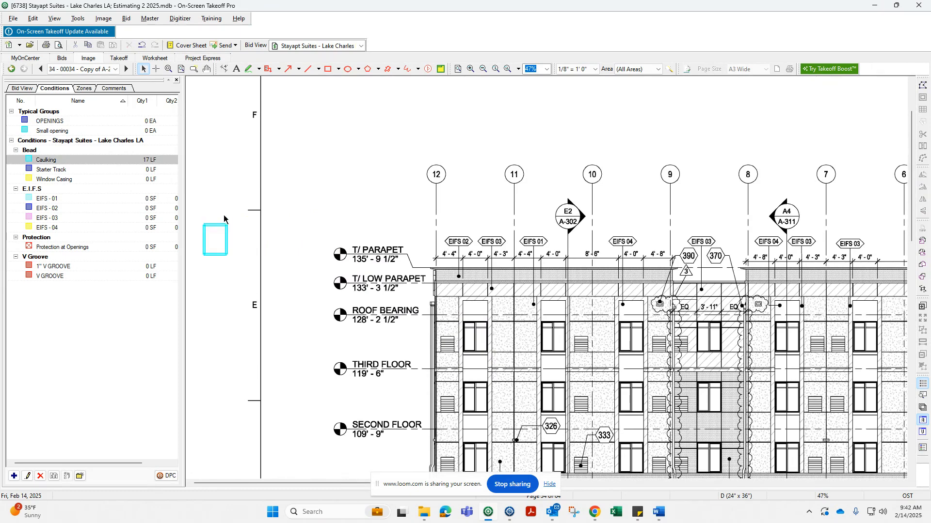
Create a new typical group named Window A with a width of 6".
left_click(43, 113)
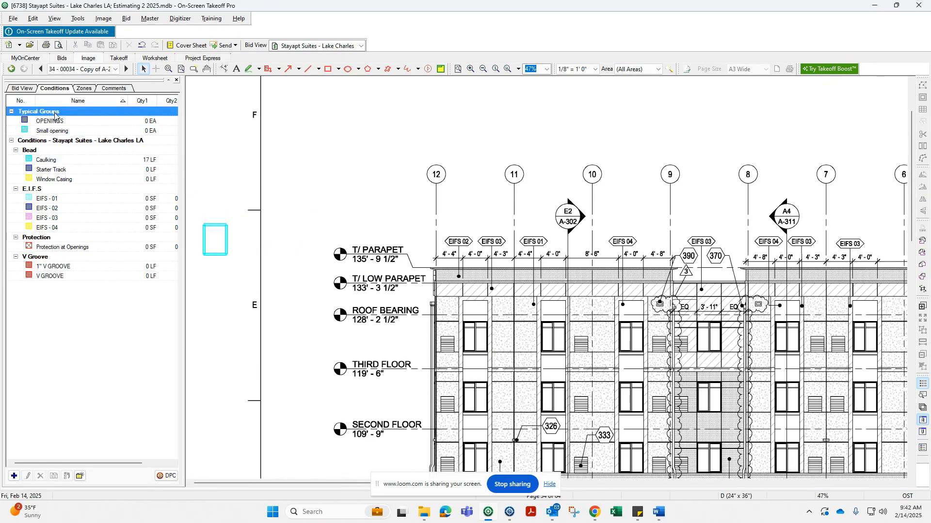
right_click(54, 116)
mouse_move(80, 121)
left_click(204, 132)
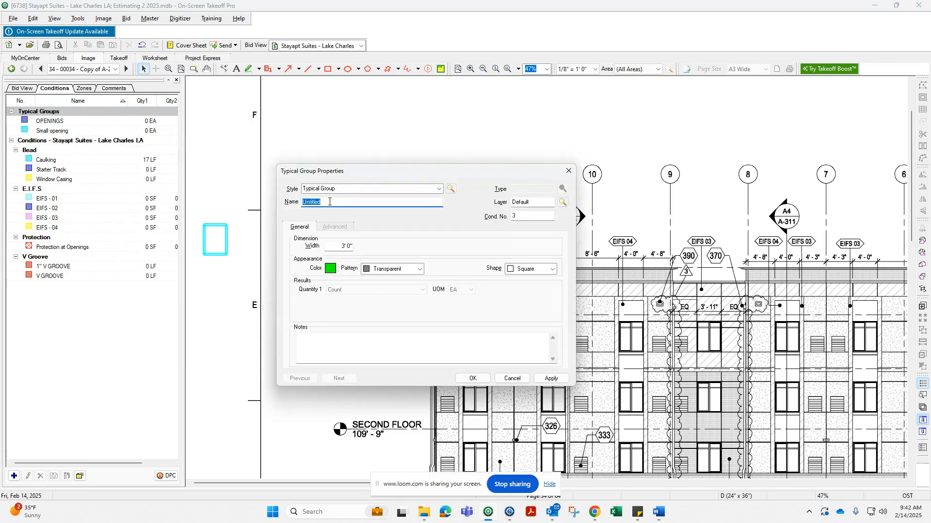
type("Window A")
left_click(339, 245)
key("Tab")
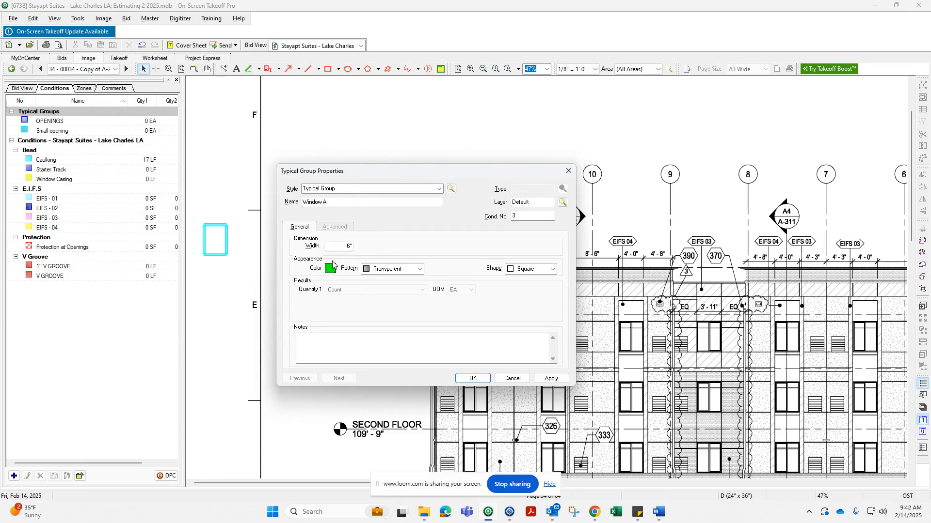
left_click(473, 379)
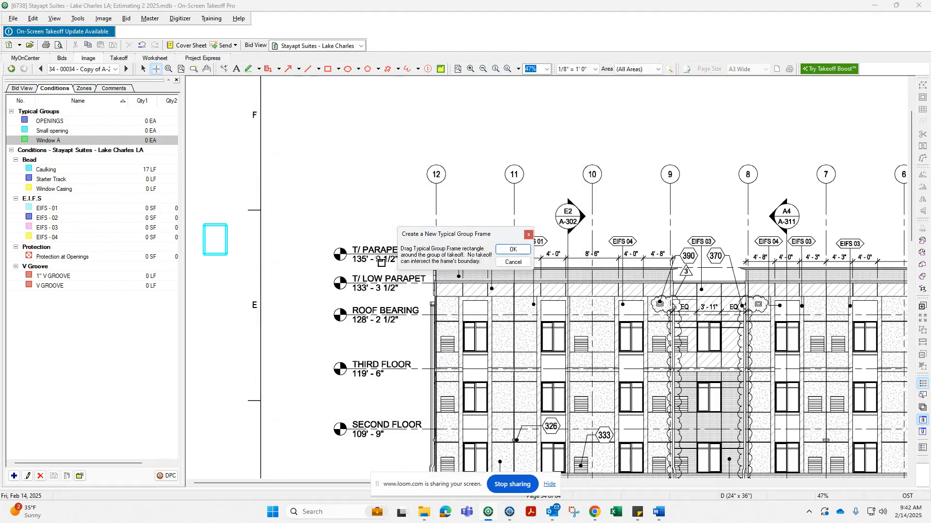
Draw the Window A group frame around the caulking outline in the margin.
left_click(509, 253)
scroll(203, 227, "up", 4)
left_click_drag(202, 216, 265, 294)
key("Escape")
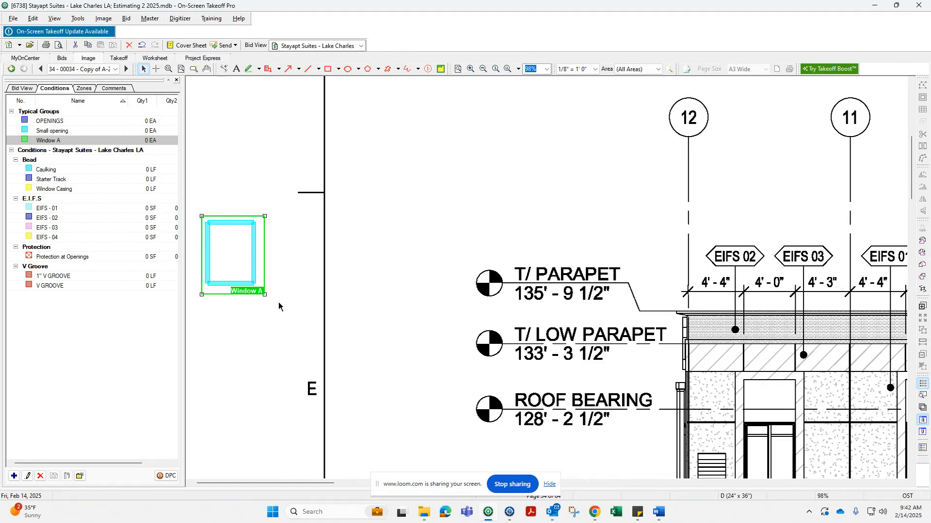
Draw a Protection at Openings area rectangle inside the window outline within the group frame.
left_click(373, 294)
left_click(57, 189)
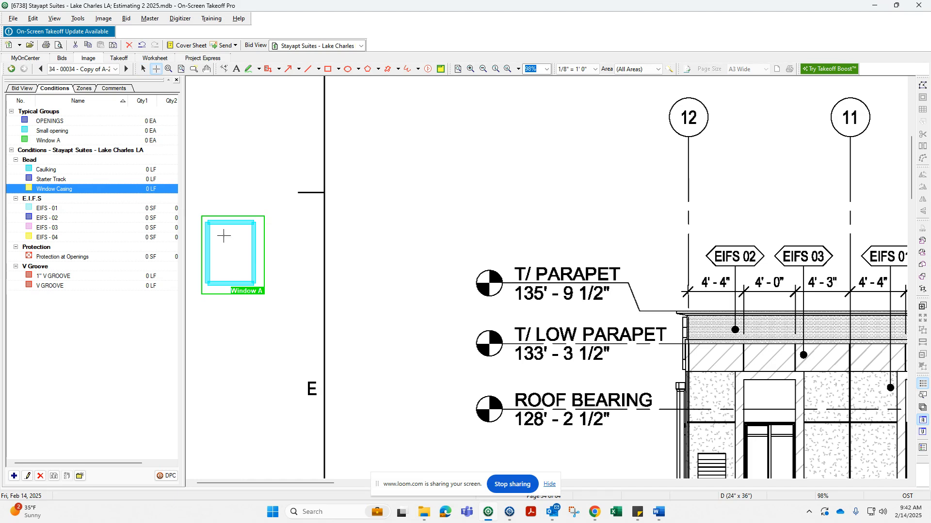
left_click(52, 258)
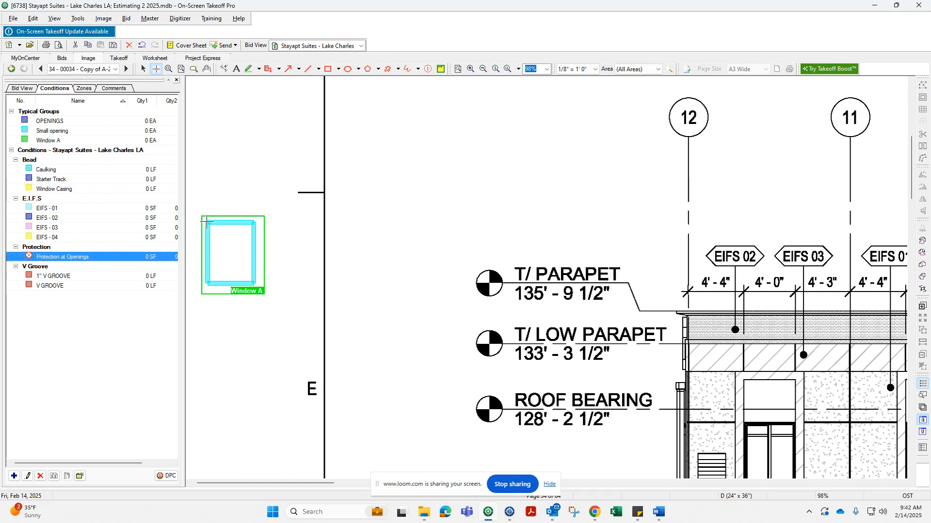
left_click_drag(207, 222, 255, 286)
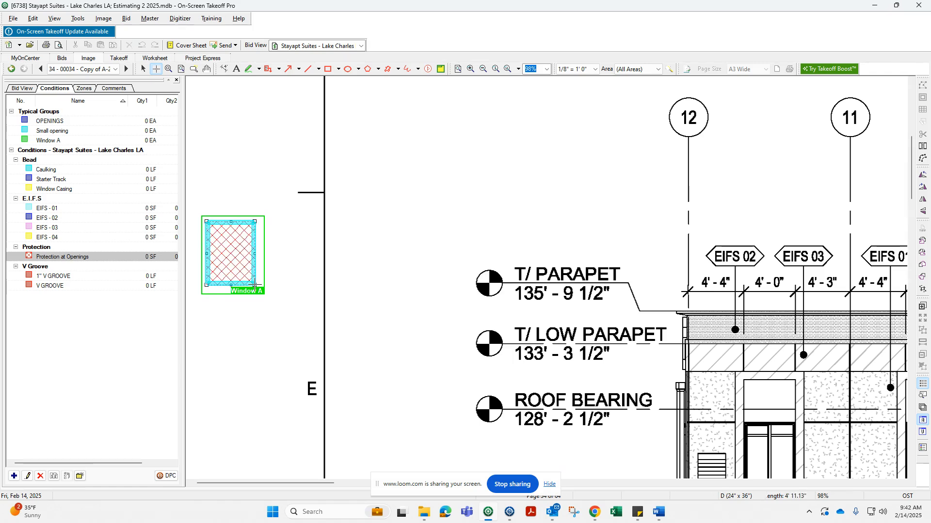
key("Escape")
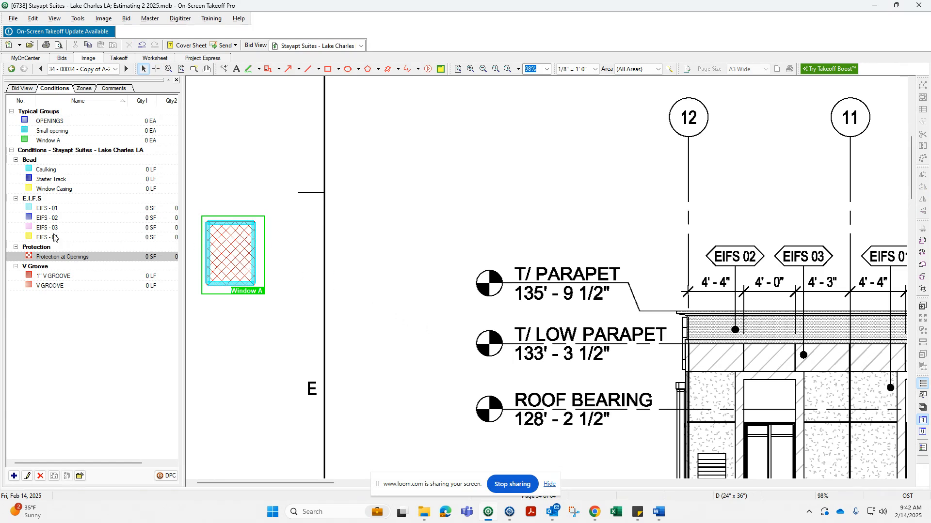
Trace Starter Track along the top edge of the window outline in the group.
left_click(56, 179)
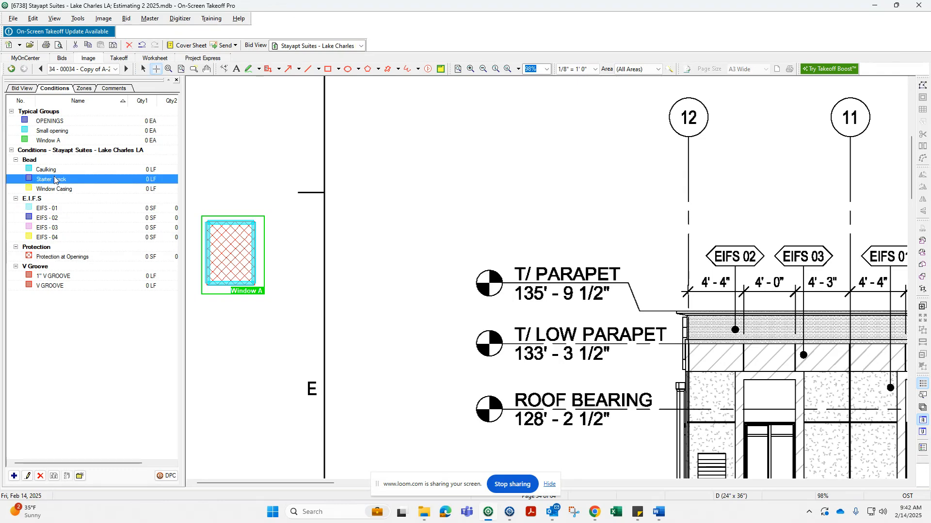
left_click(205, 222)
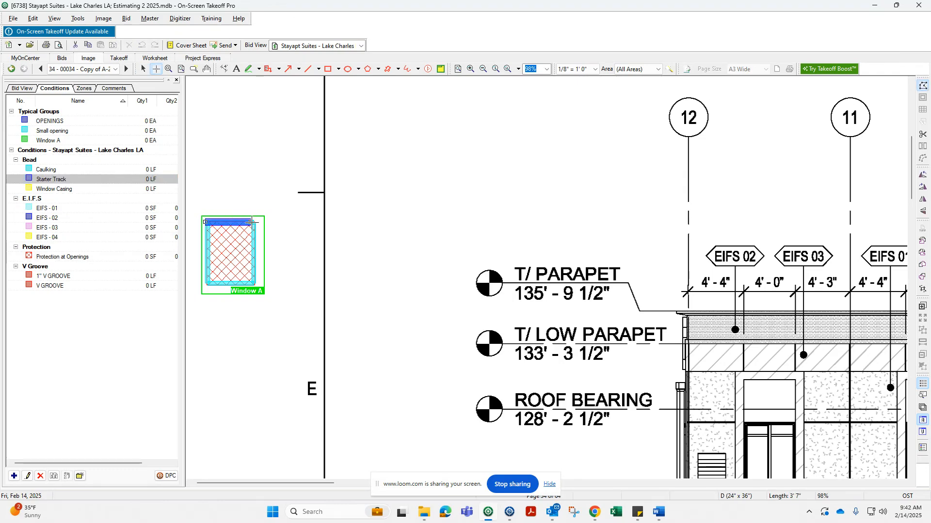
double_click(253, 222)
scroll(278, 228, "down", 4)
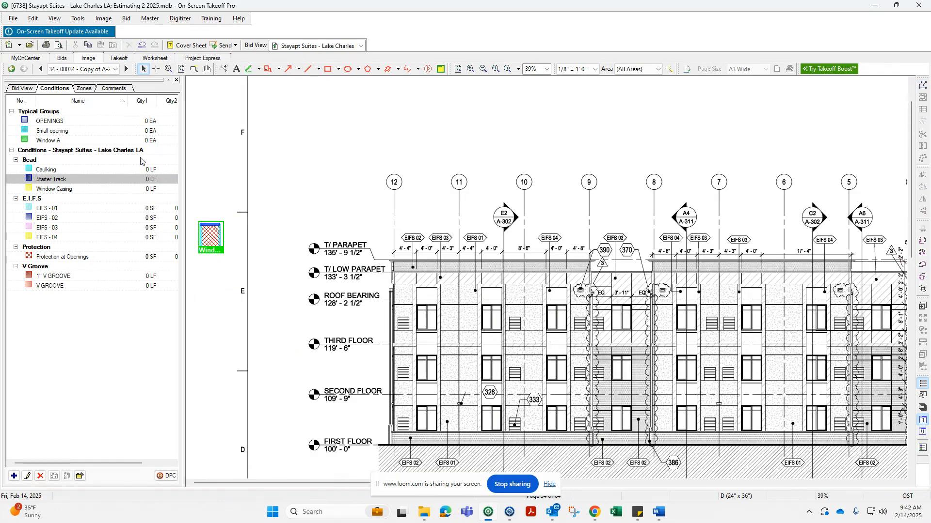
Place the Window A typical group on three third-floor and three second-floor windows.
left_click(46, 141)
scroll(419, 305, "up", 3)
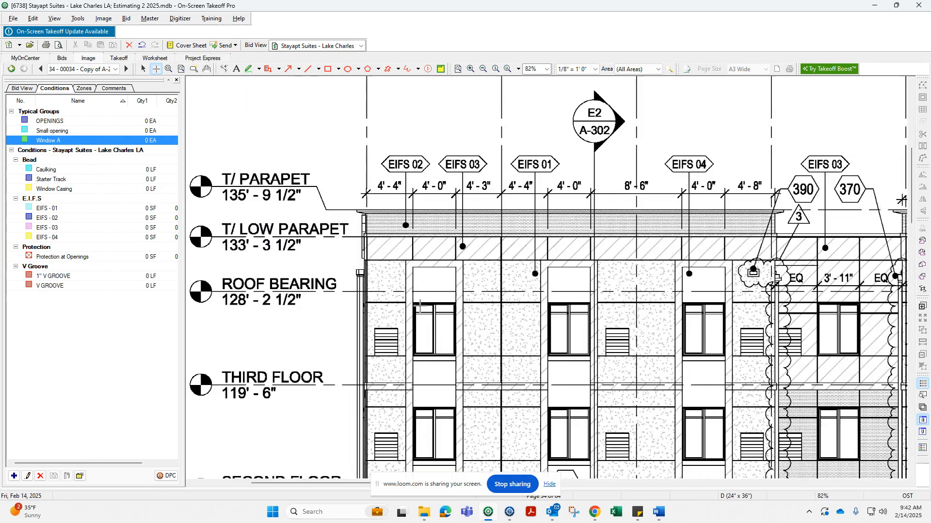
left_click(434, 331)
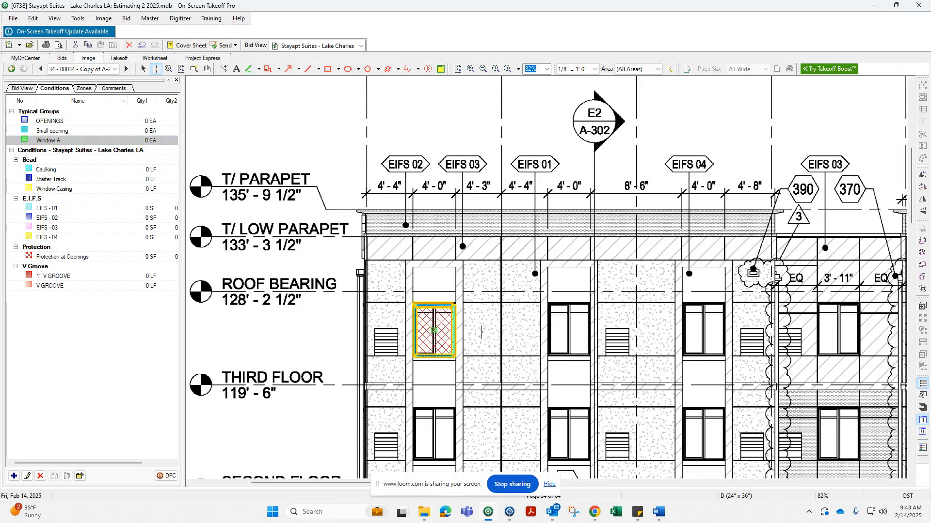
left_click(569, 330)
left_click(704, 330)
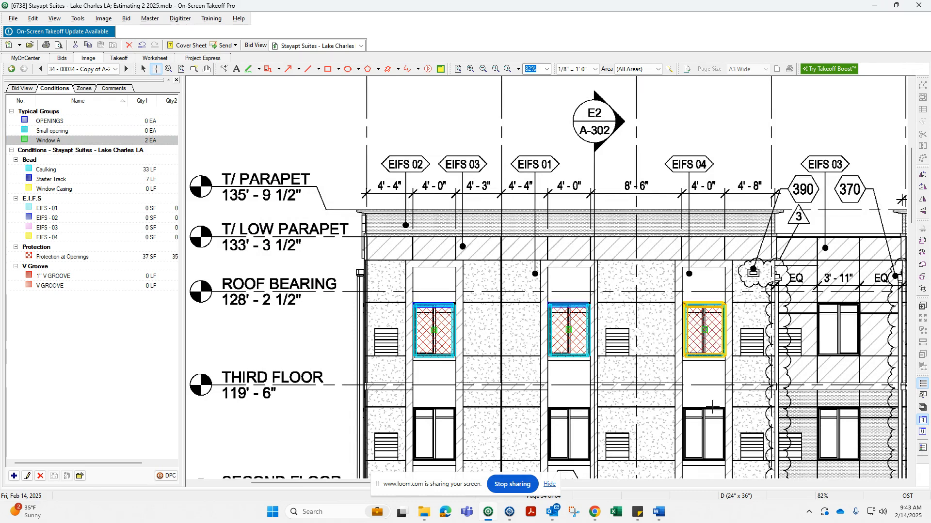
left_click(703, 435)
left_click(569, 435)
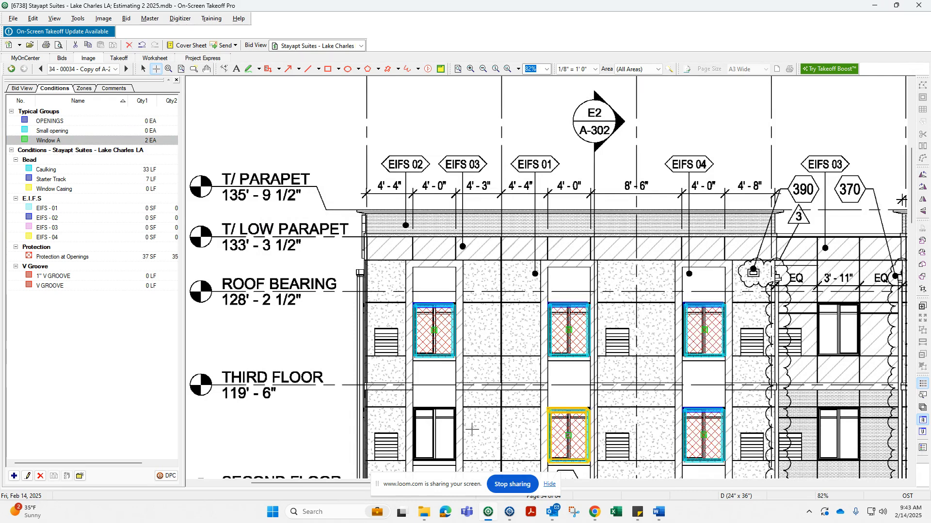
left_click(433, 430)
key("Escape")
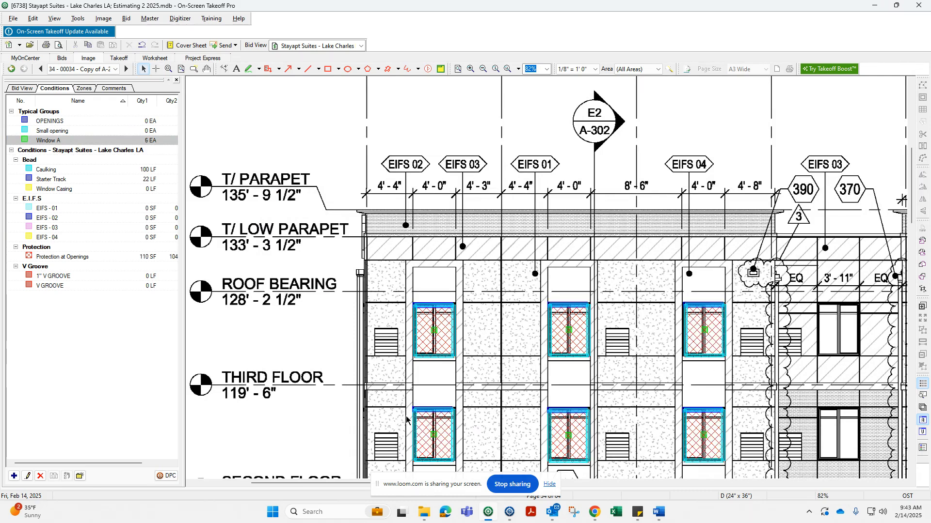
mouse_move(518, 366)
middle_mouse_down()
mouse_move(454, 286)
mouse_move(449, 198)
middle_mouse_up()
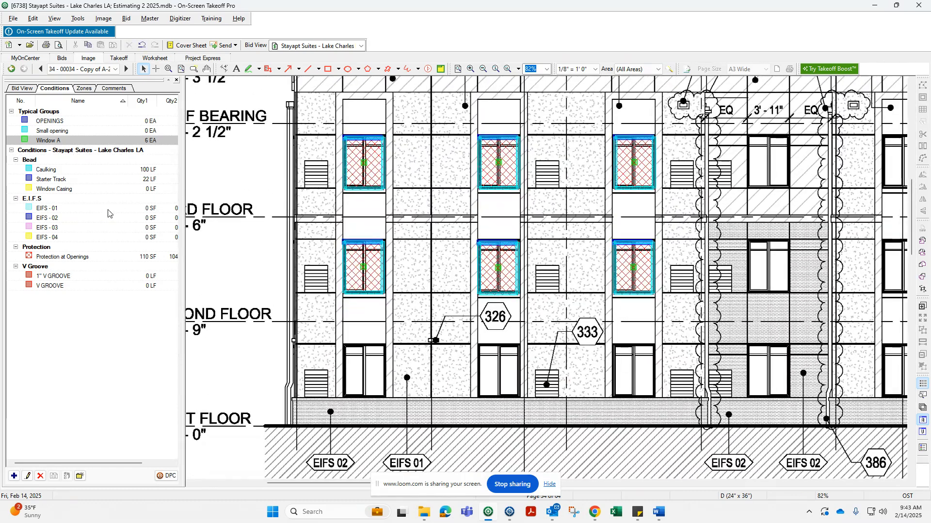
Trace Caulking around the leftmost first-floor window.
left_click(67, 173)
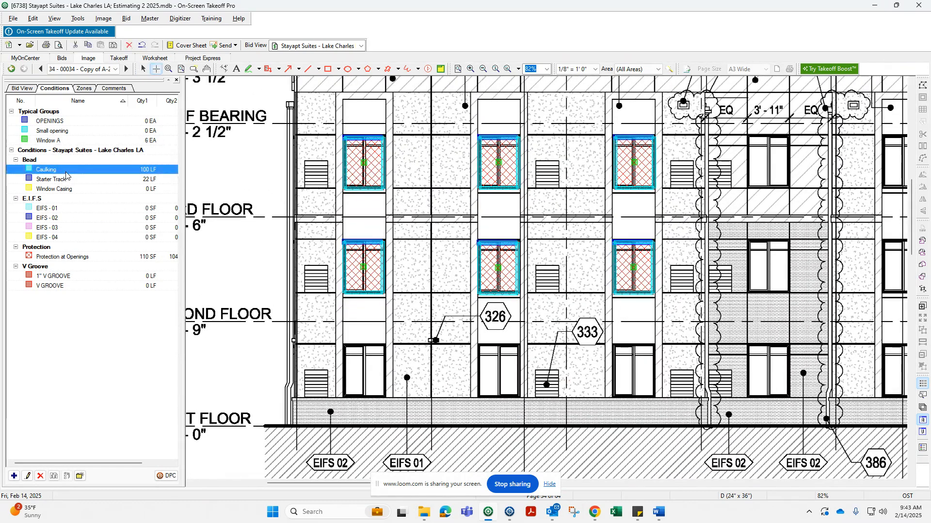
left_click(344, 397)
left_click(344, 346)
left_click(386, 346)
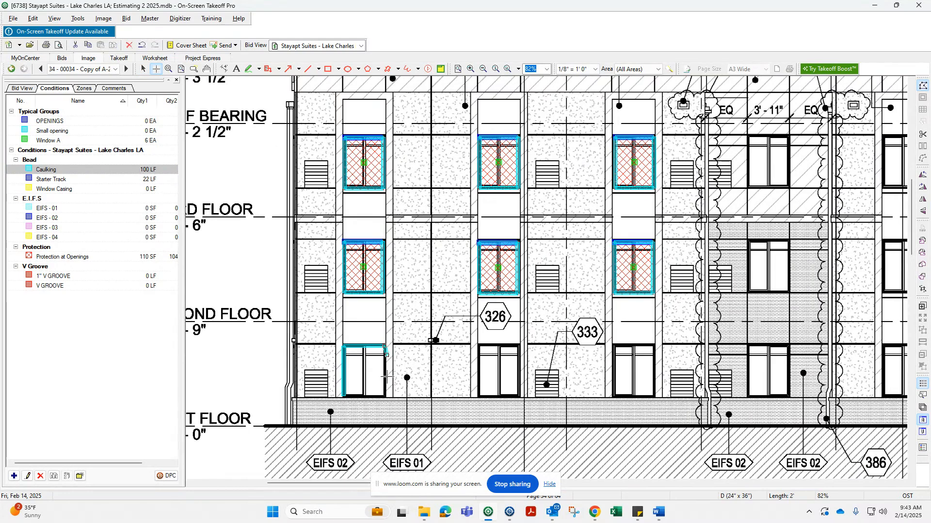
left_click(385, 397)
double_click(344, 396)
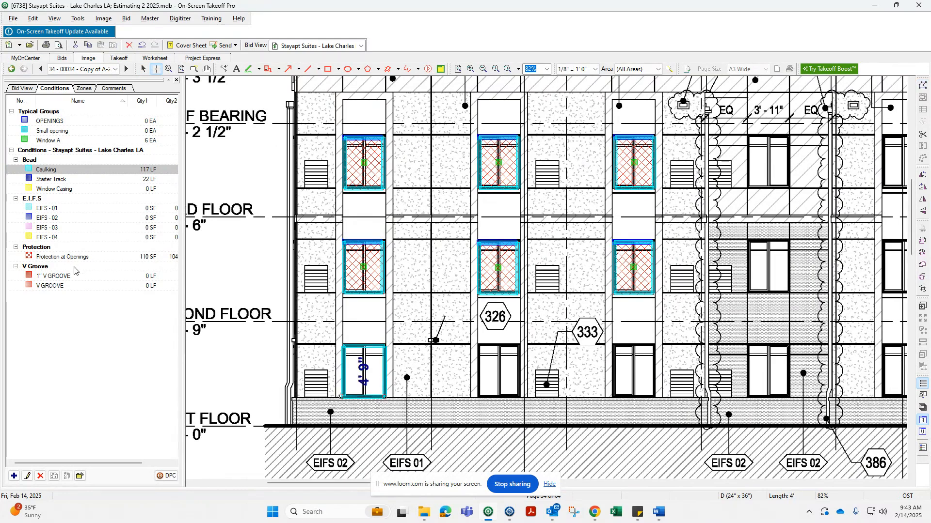
Draw a Protection at Openings rectangle over the same leftmost first-floor window.
left_click(74, 257)
left_click_drag(343, 346, 385, 398)
key("Escape")
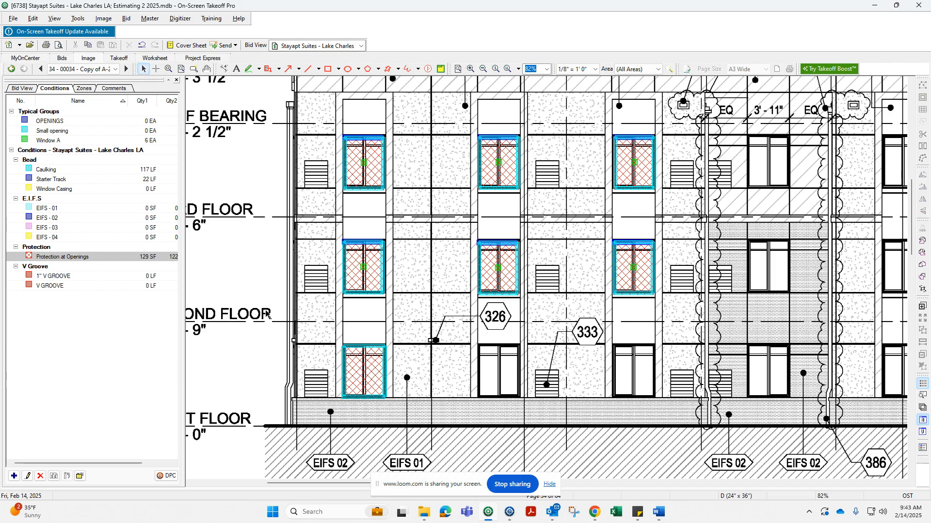
Place the Window A typical group on two more third-floor windows and two first-floor windows.
scroll(316, 282, "down", 4)
middle_click_drag(267, 225, 418, 334)
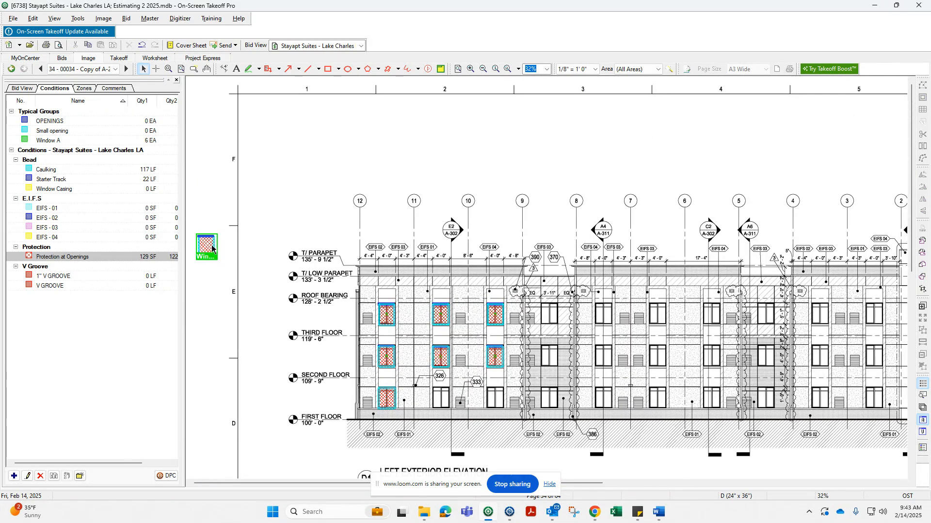
scroll(192, 233, "up", 4)
scroll(195, 236, "up", 3)
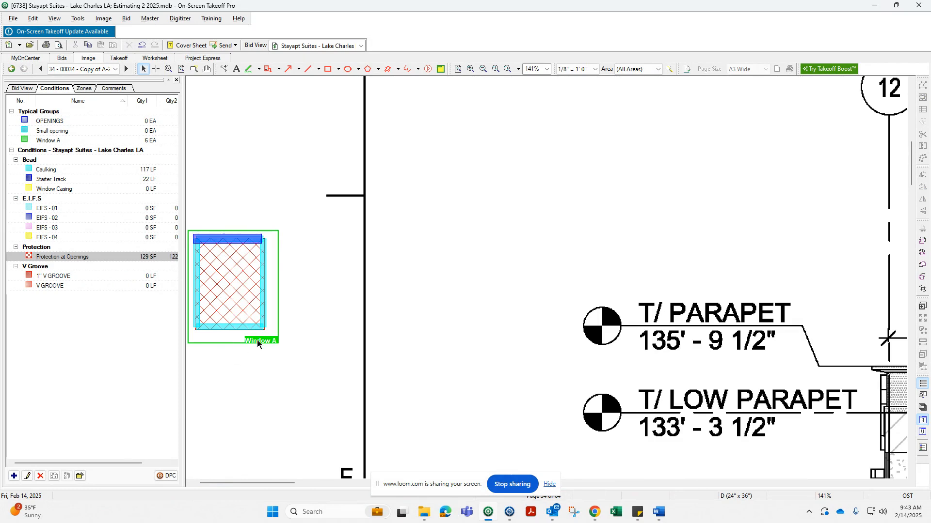
scroll(265, 327, "down", 8)
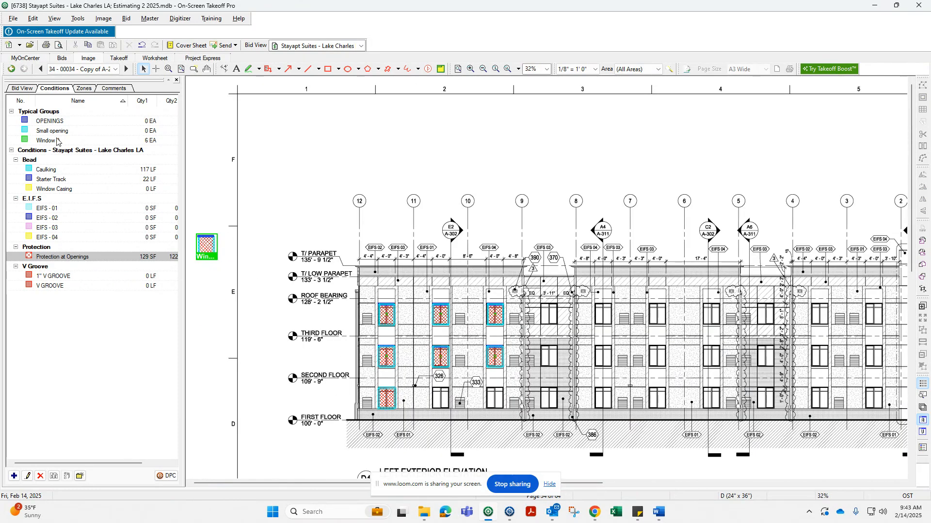
left_click(57, 141)
left_click(548, 315)
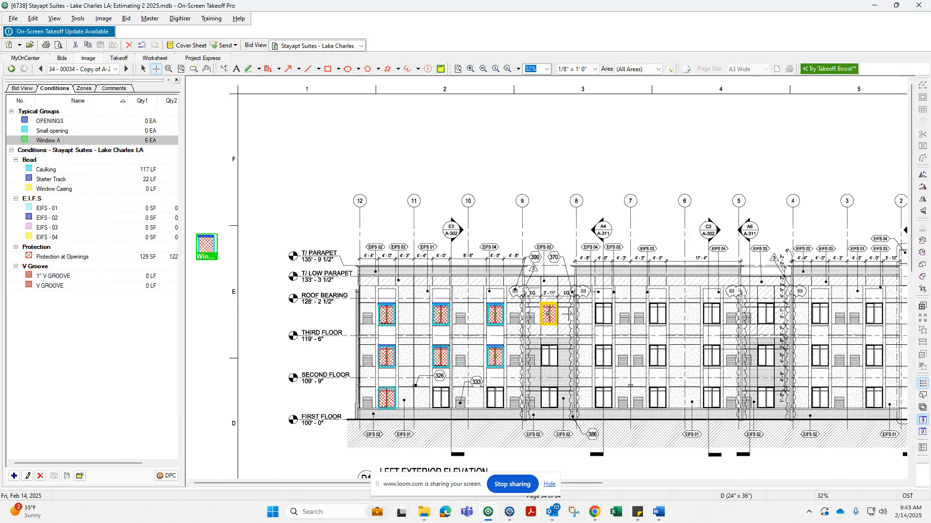
left_click(602, 314)
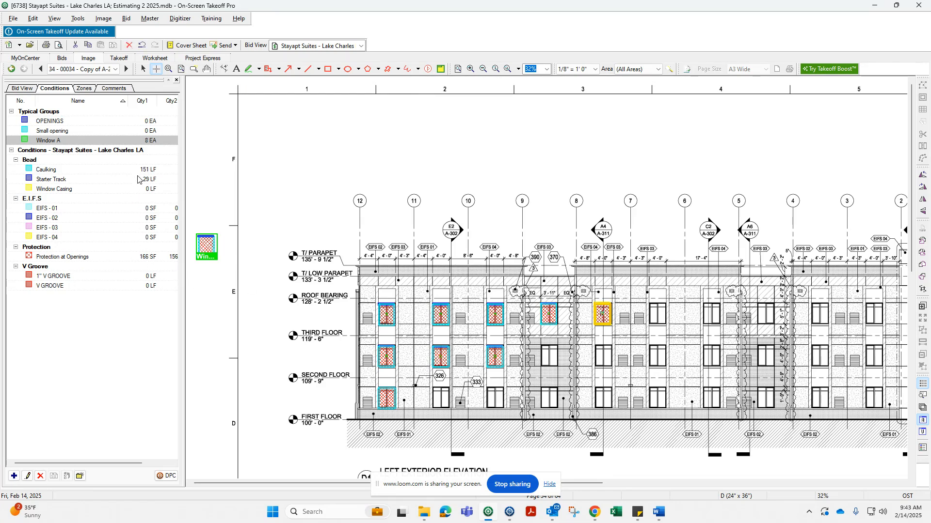
left_click(441, 397)
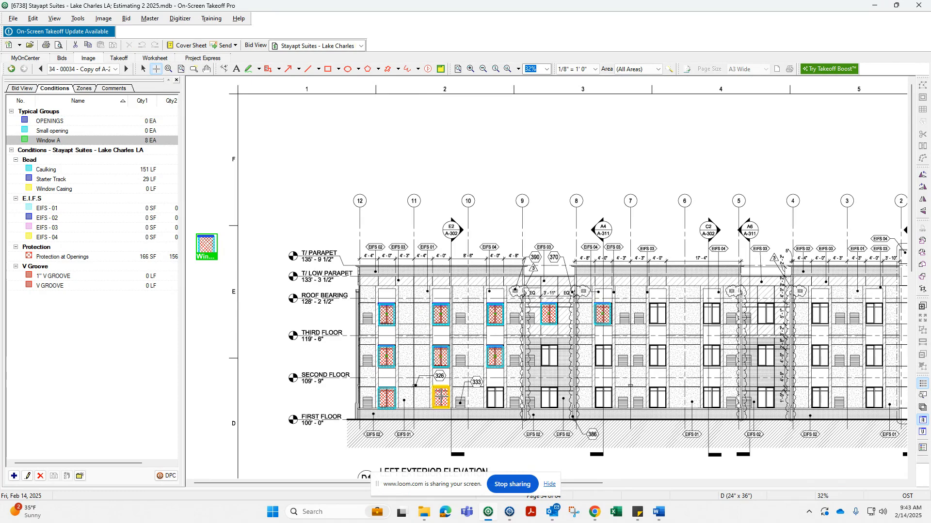
left_click(495, 398)
key("Escape")
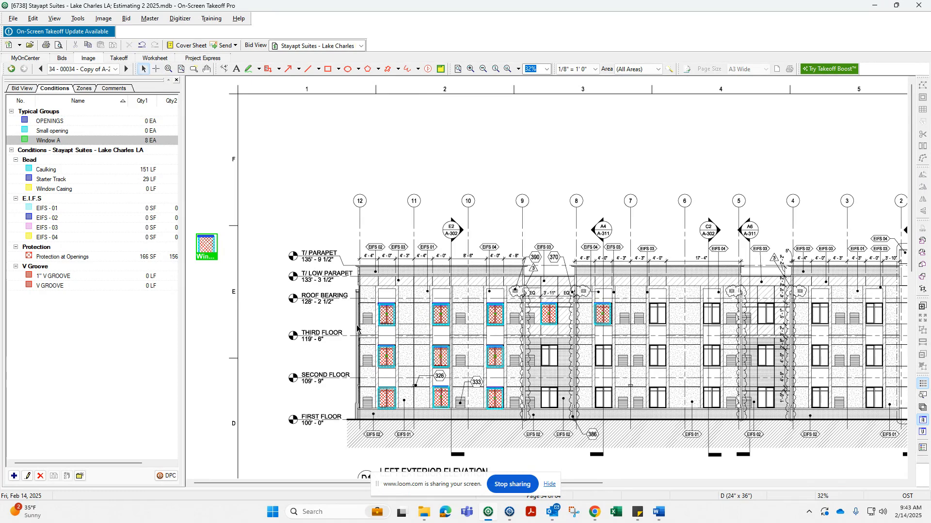
Select the EIFS - 01 condition for the wall area takeoff.
scroll(415, 300, "up", 3)
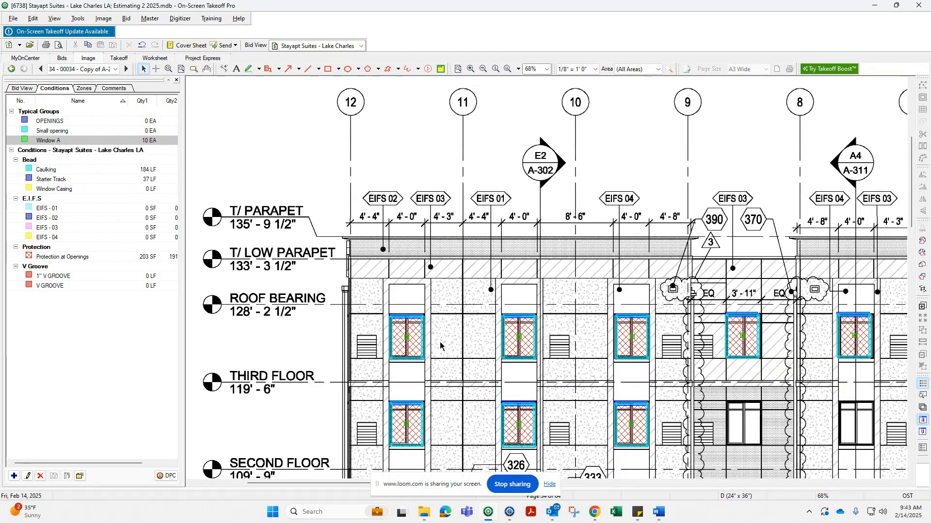
scroll(408, 328, "down", 3)
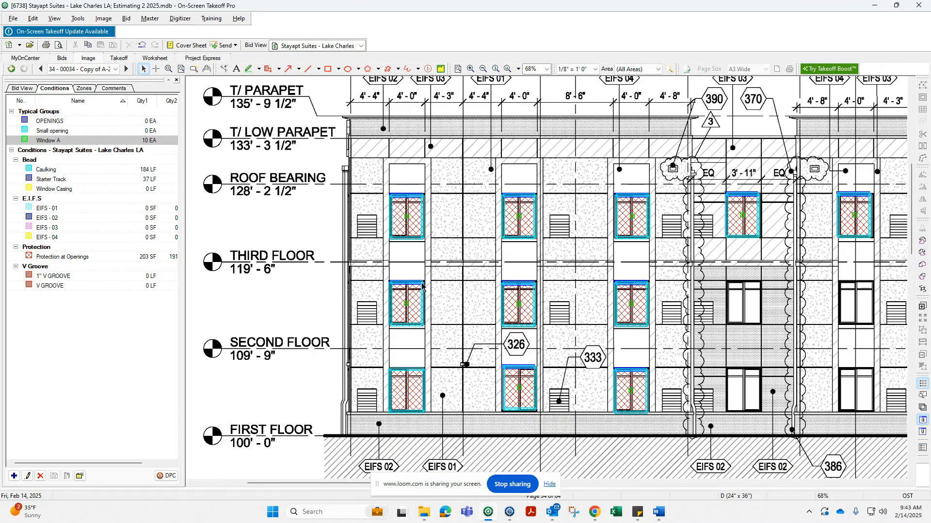
scroll(285, 270, "up", 1)
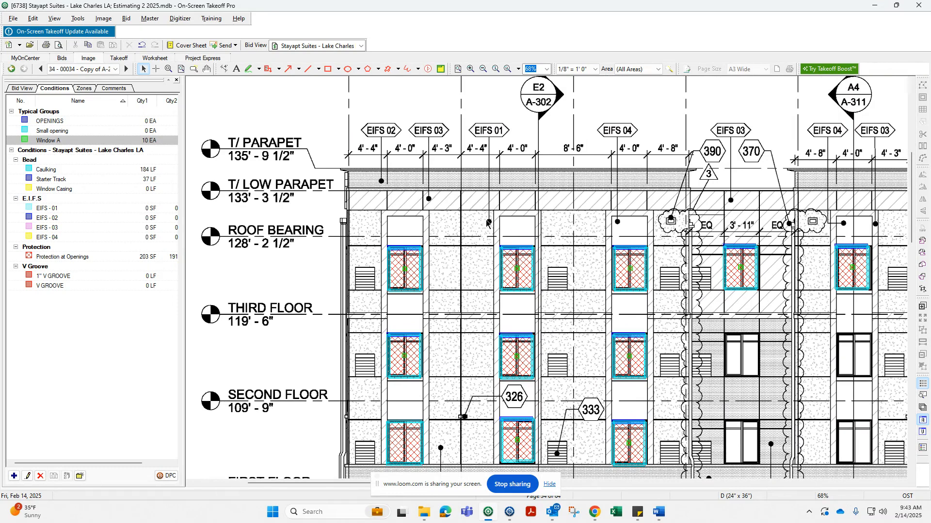
left_click(66, 210)
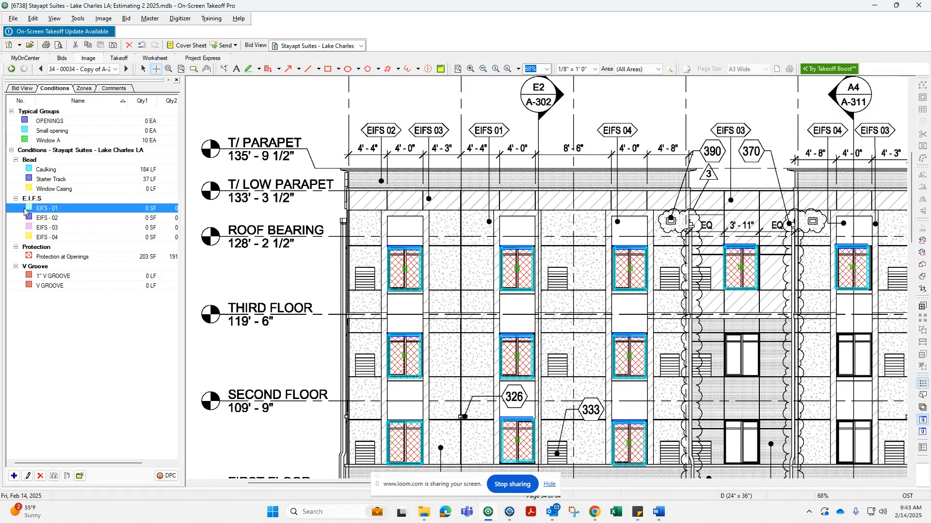
left_click(14, 476)
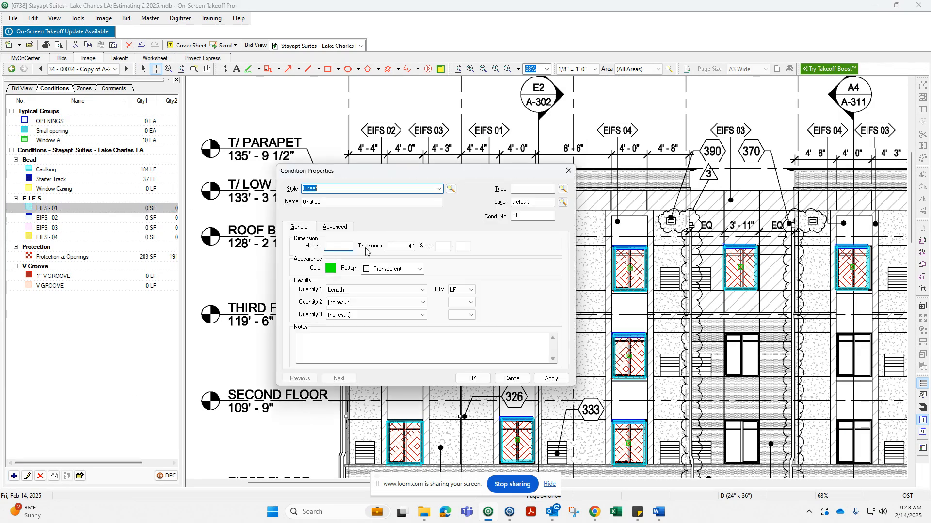
left_click(525, 190)
type("E.I.F.S")
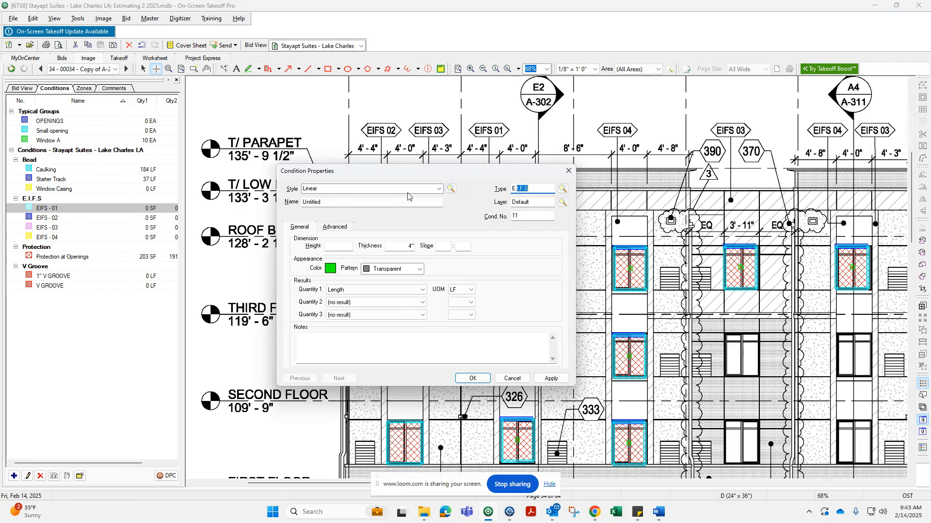
double_click(306, 202)
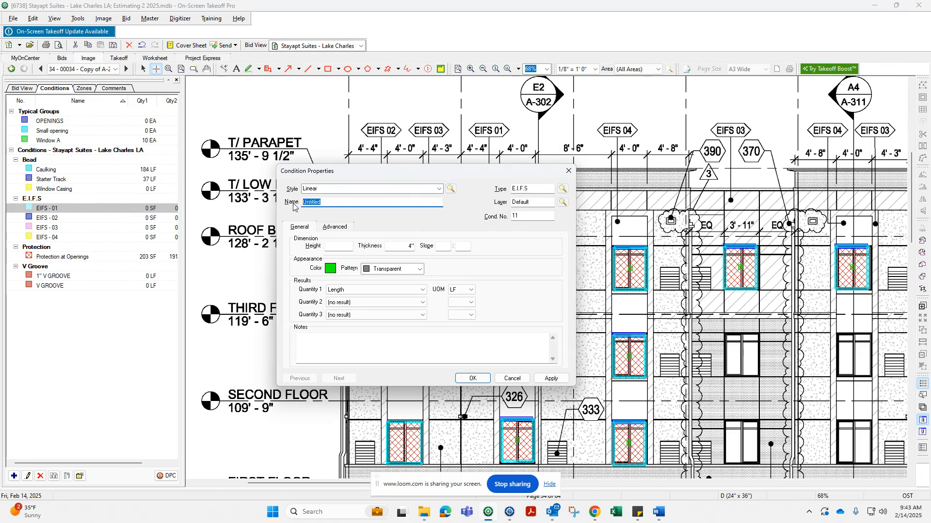
type("Eifs 1")
left_click(439, 189)
left_click(364, 208)
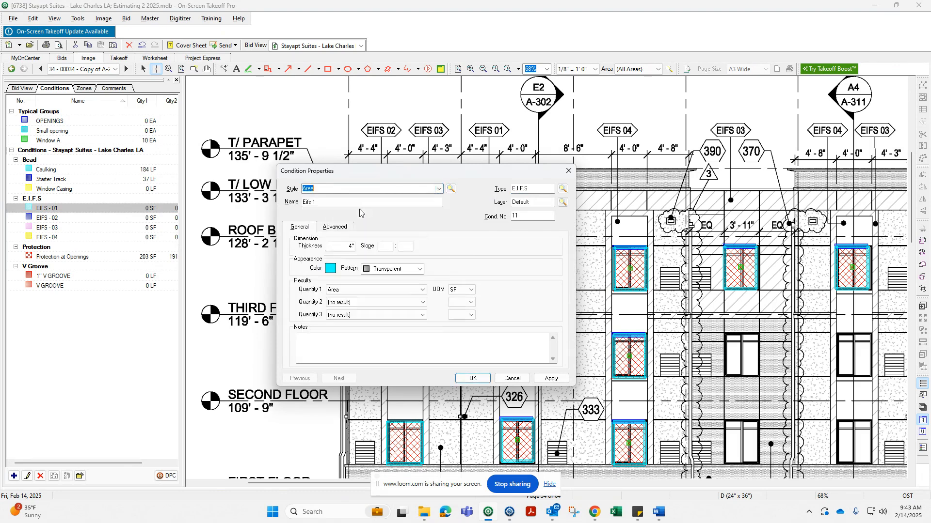
left_click(337, 302)
left_click(339, 336)
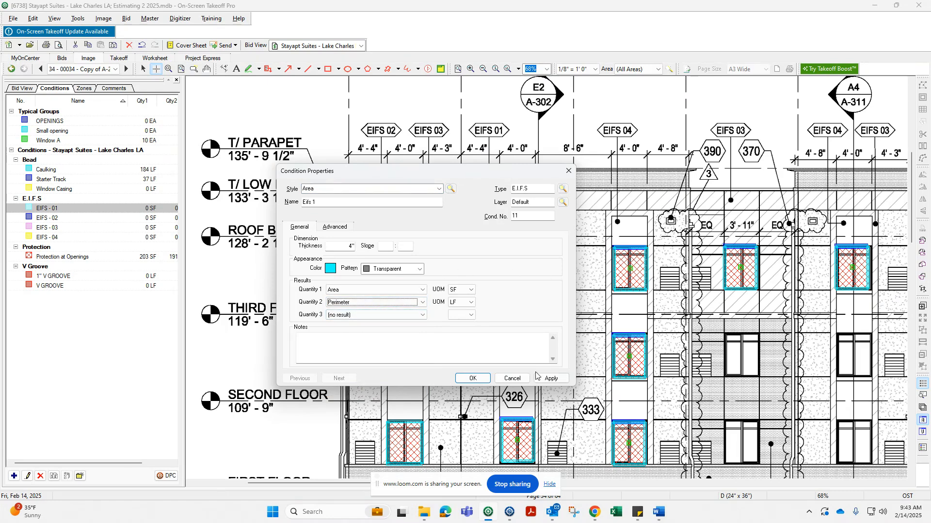
left_click(513, 379)
left_click(468, 302)
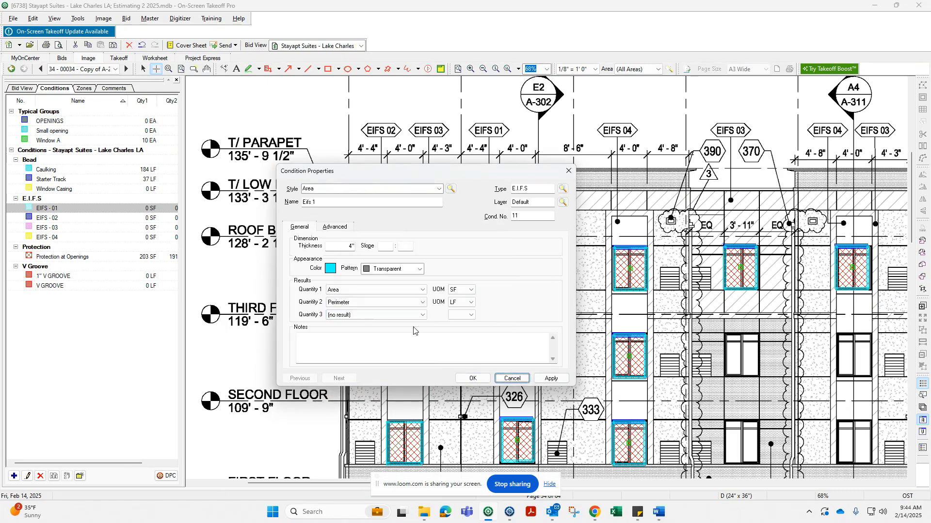
left_click(513, 378)
left_click(426, 301)
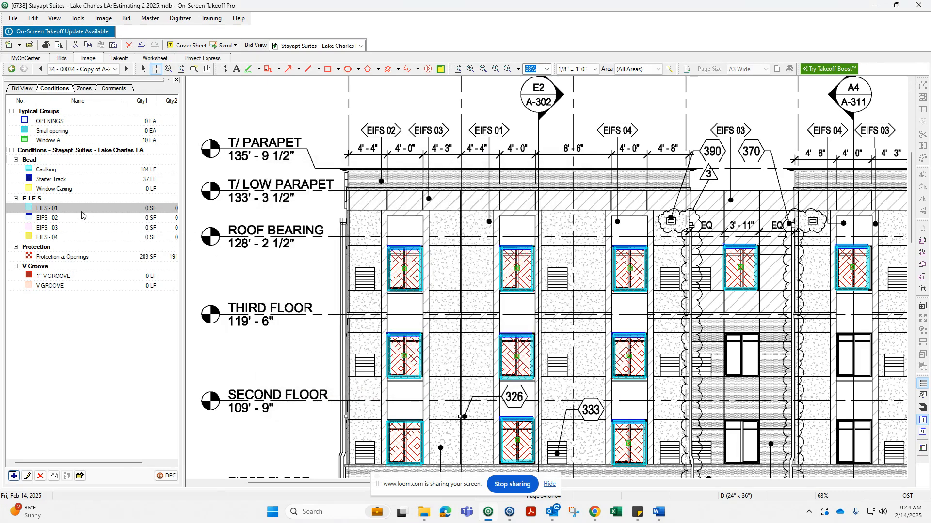
Draw two full-height EIFS - 01 area rectangles on the wall strips either side of the second window column.
left_click(429, 211)
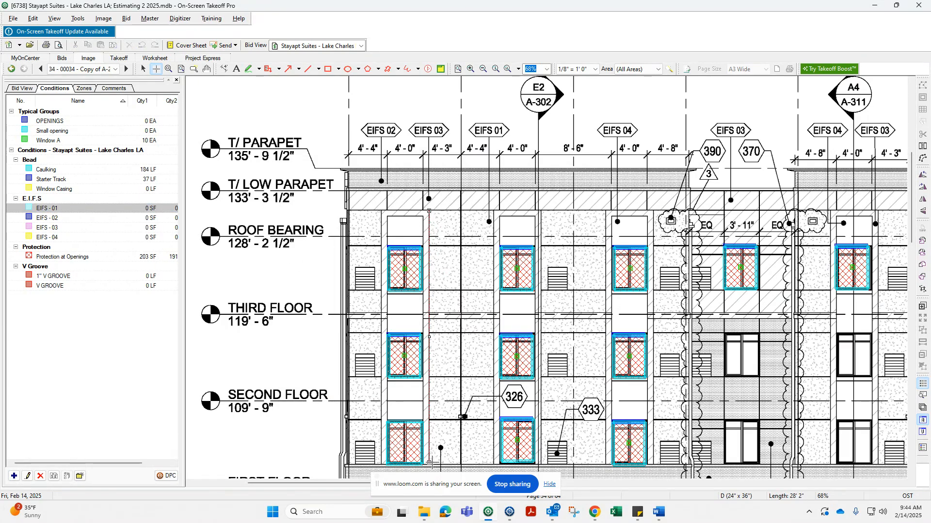
left_click(429, 463)
left_click(494, 464)
double_click(493, 212)
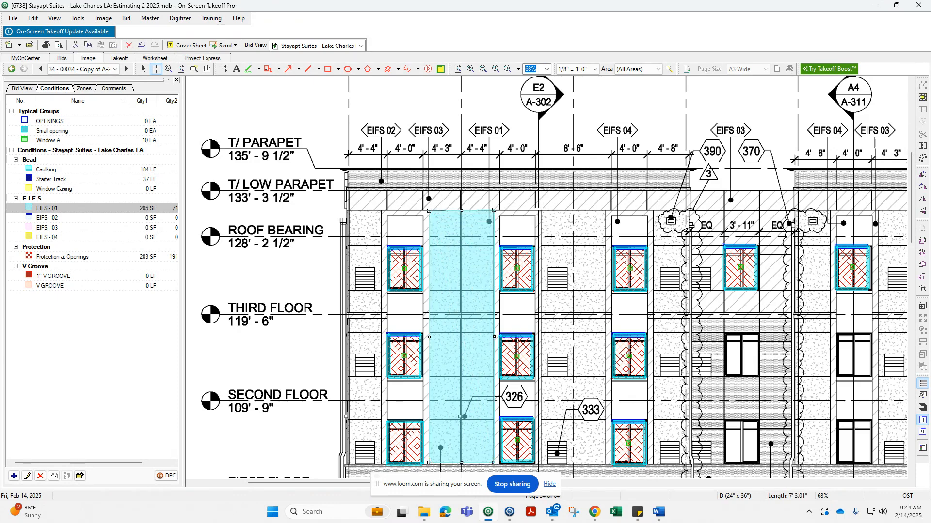
mouse_move(539, 209)
left_mouse_down()
mouse_move(581, 303)
mouse_move(604, 464)
left_mouse_up()
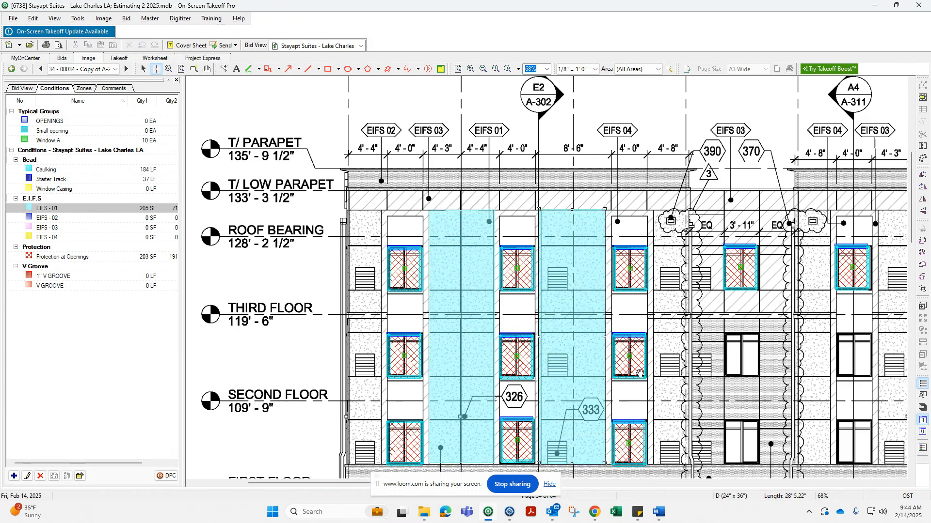
middle_click_drag(639, 373, 439, 347)
middle_click_drag(508, 213, 502, 278)
key("Escape")
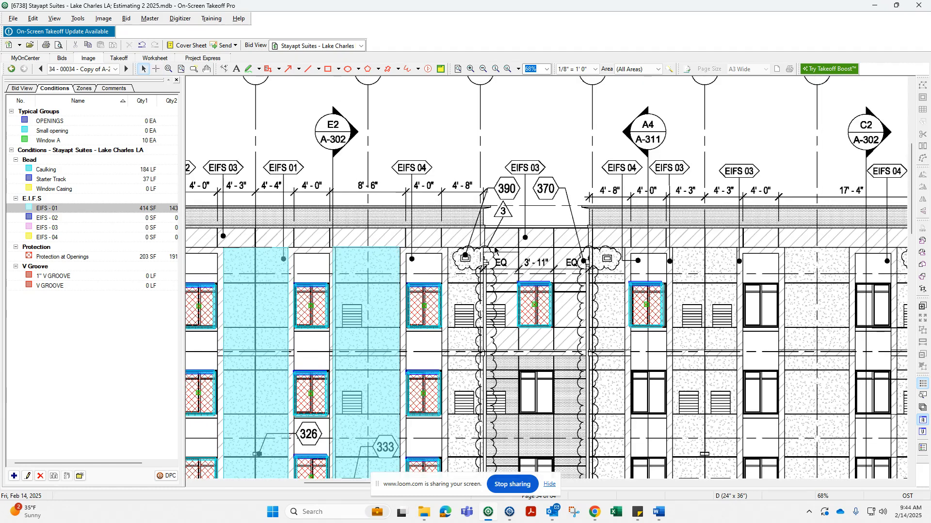
Trace an EIFS - 03 area along the low parapet band, stepping down around the hatched third-floor wall sections.
middle_click_drag(269, 238, 338, 232)
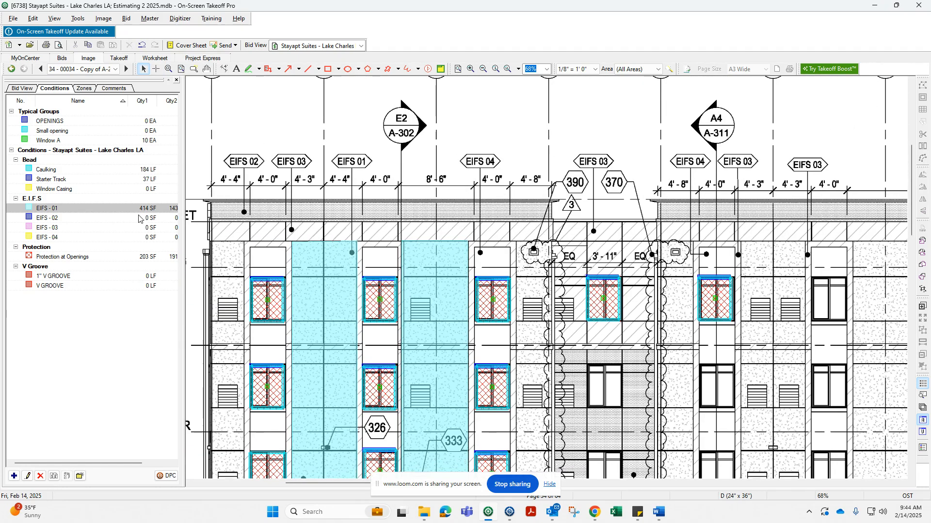
left_click(72, 229)
middle_click_drag(249, 236, 265, 234)
left_click(224, 218)
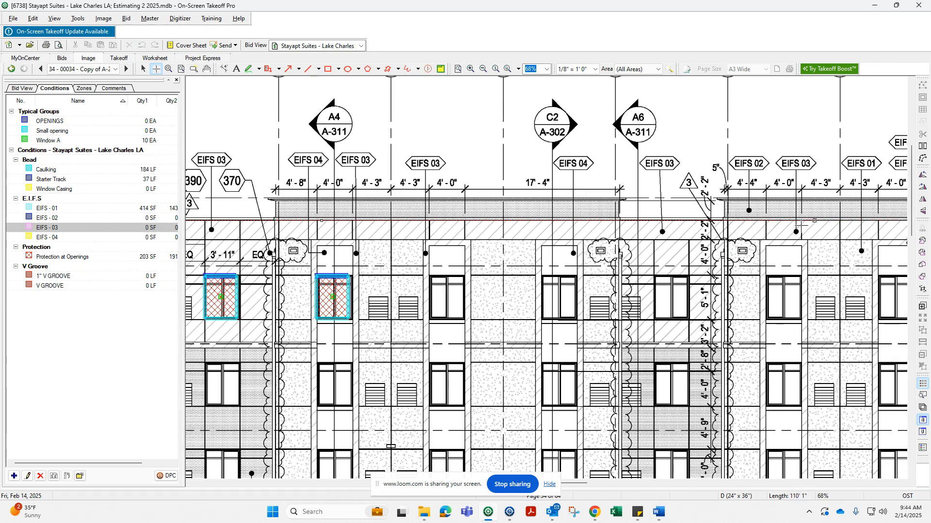
left_click(725, 219)
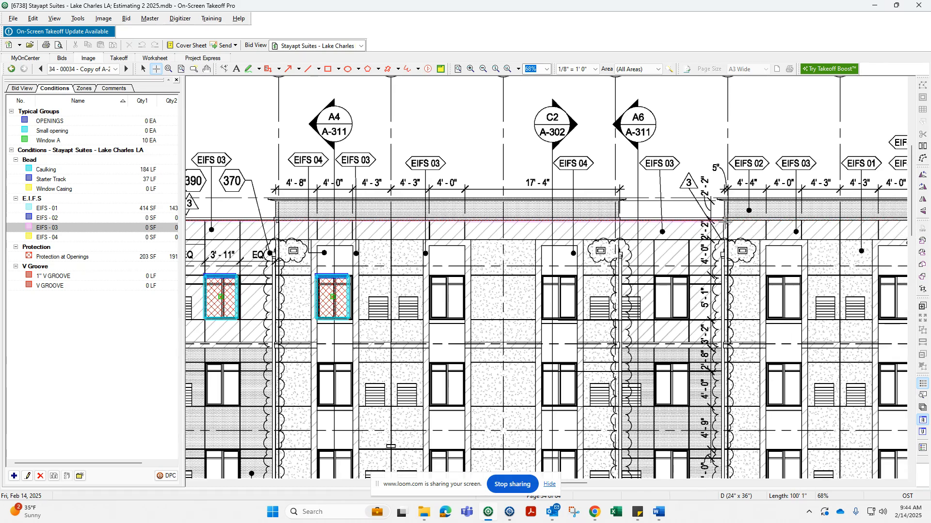
left_click(725, 343)
left_click(622, 343)
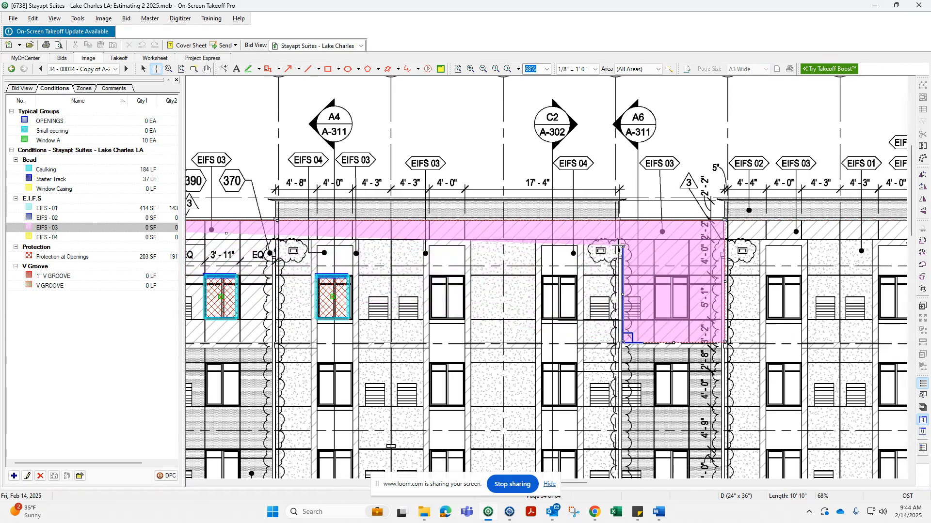
left_click(623, 240)
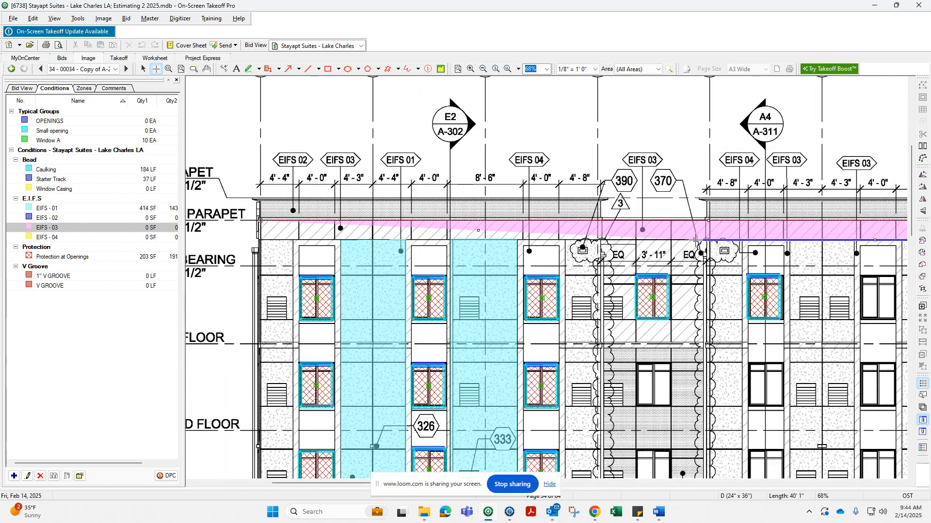
left_click(707, 240)
left_click(708, 343)
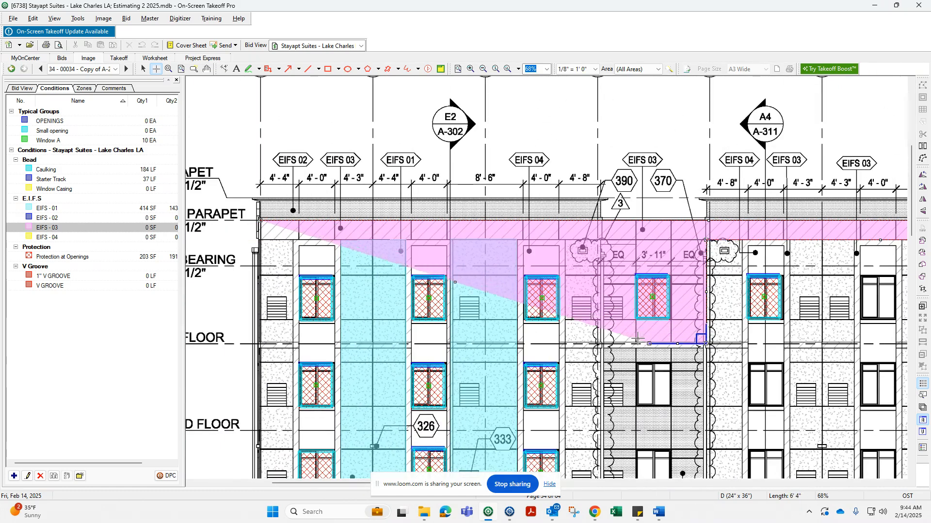
left_click(602, 343)
double_click(601, 240)
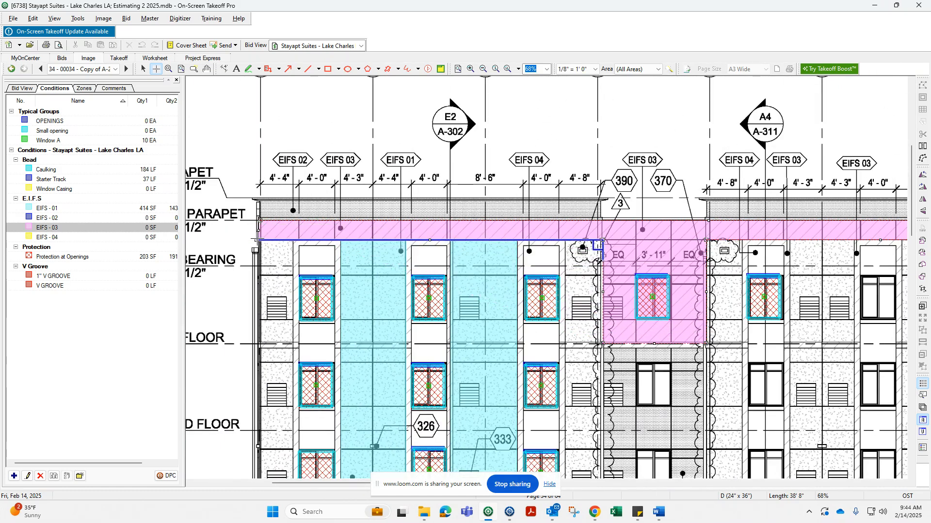
key("Escape")
scroll(297, 266, "down", 3)
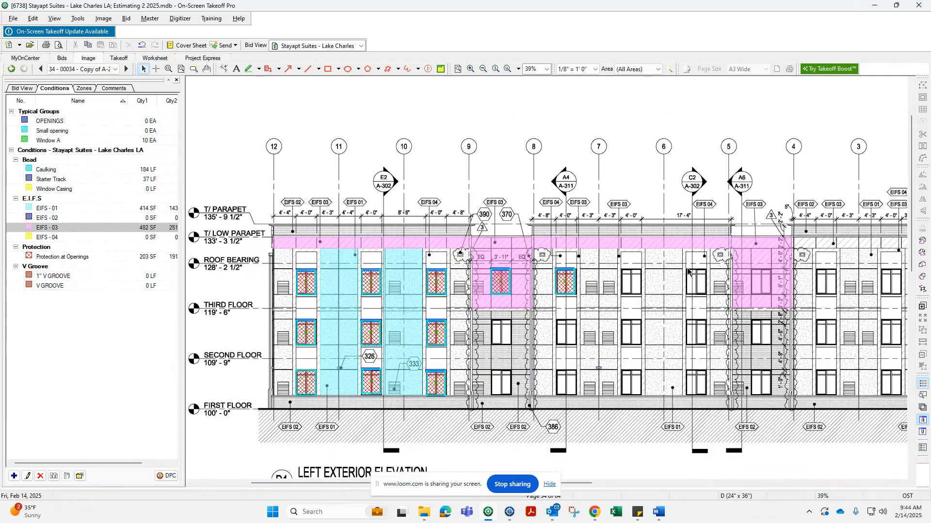
scroll(286, 274, "up", 4)
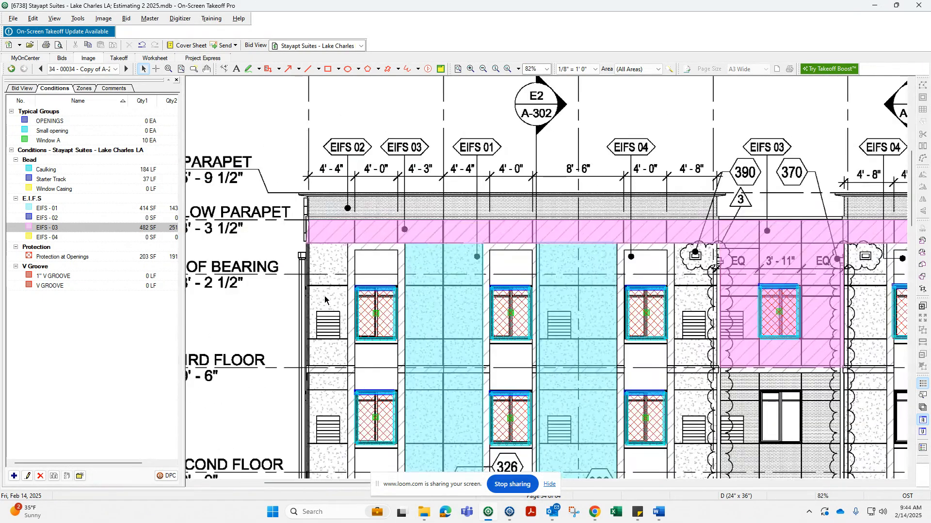
Draw an EIFS - 03 area rectangle over the full-height wall strip left of the first window column.
scroll(412, 224, "down", 3)
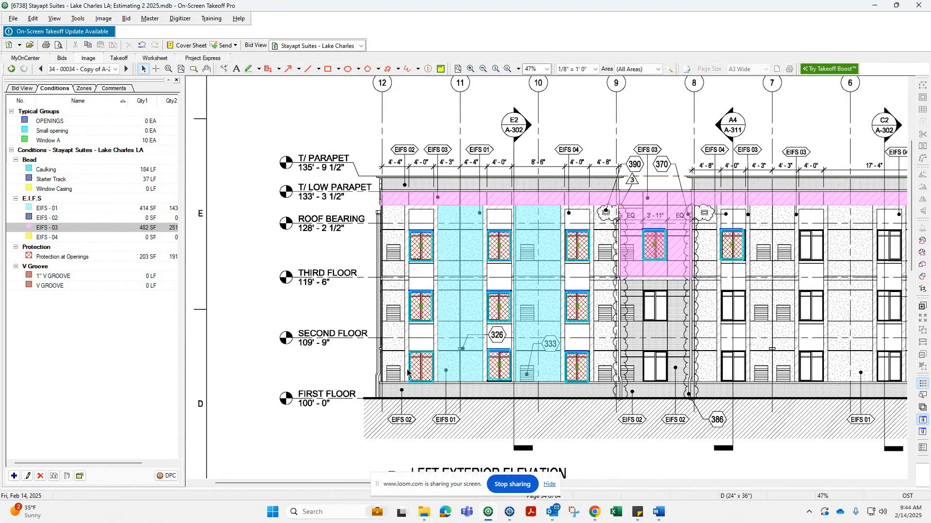
key("a")
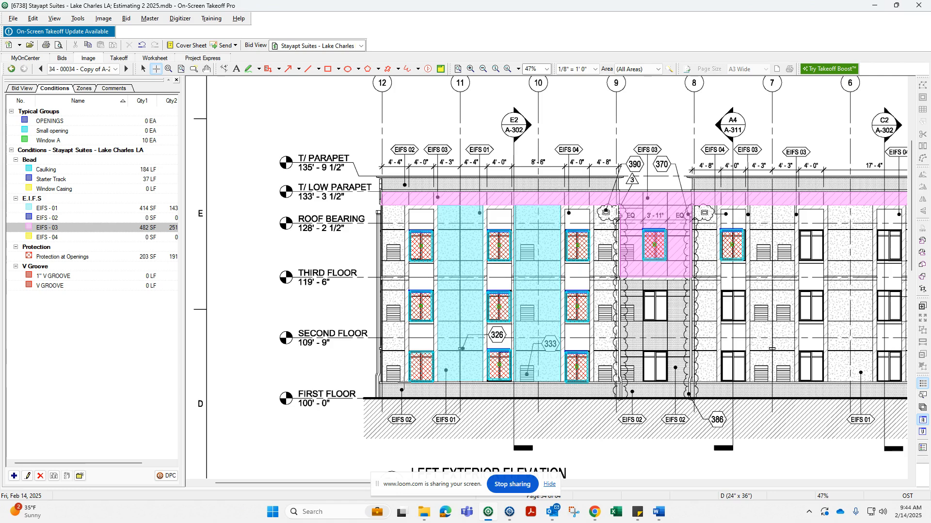
left_click_drag(403, 383, 437, 205)
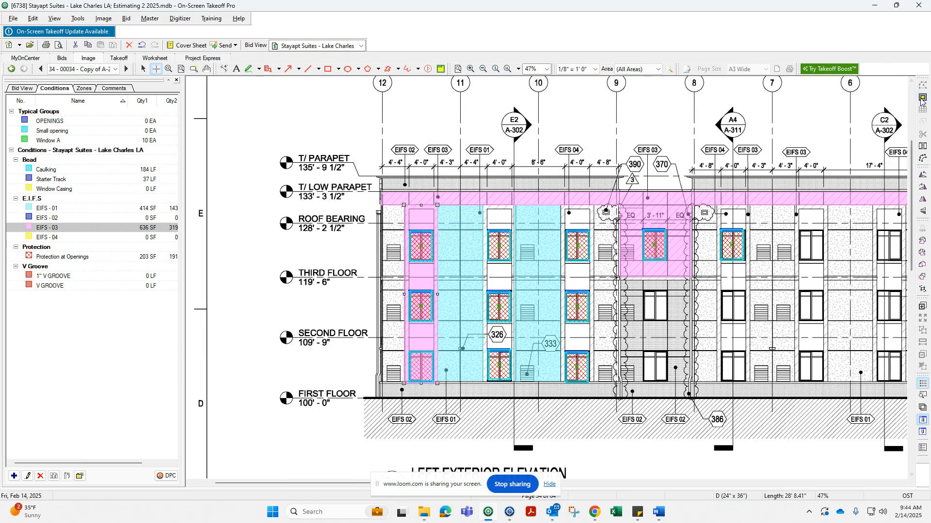
left_click(921, 99)
scroll(428, 317, "up", 3)
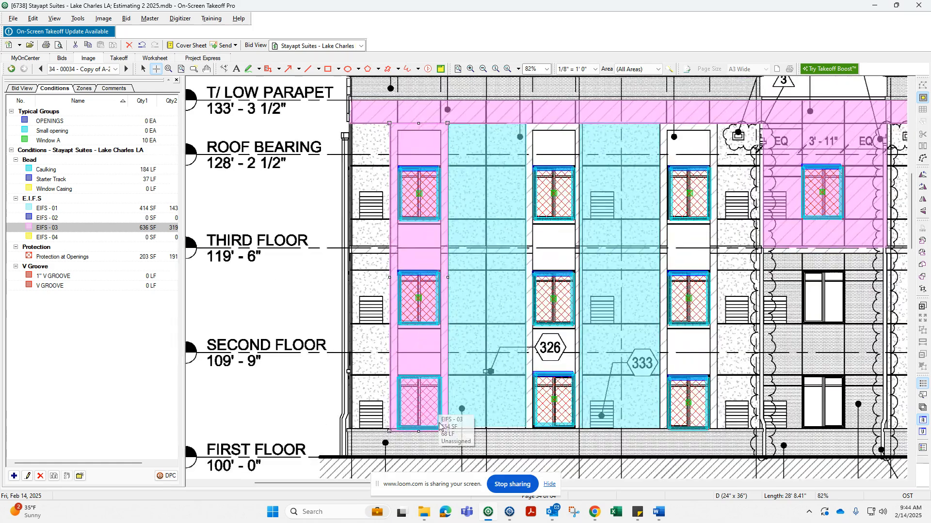
left_click_drag(442, 430, 396, 128)
scroll(382, 231, "down", 2)
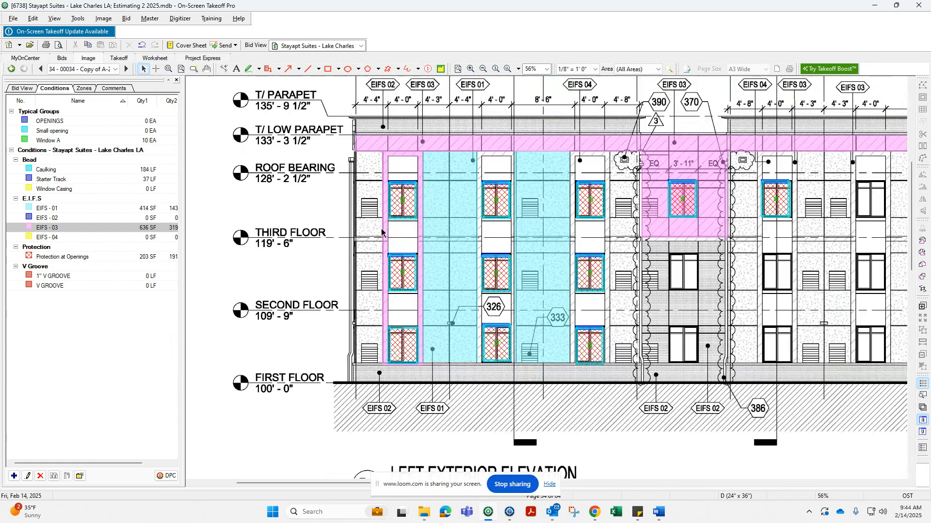
Trace an EIFS - 03 area along the narrow wall strips framing the second window column.
key("space")
left_click_drag(475, 364, 474, 163)
left_click(475, 153)
left_click(516, 152)
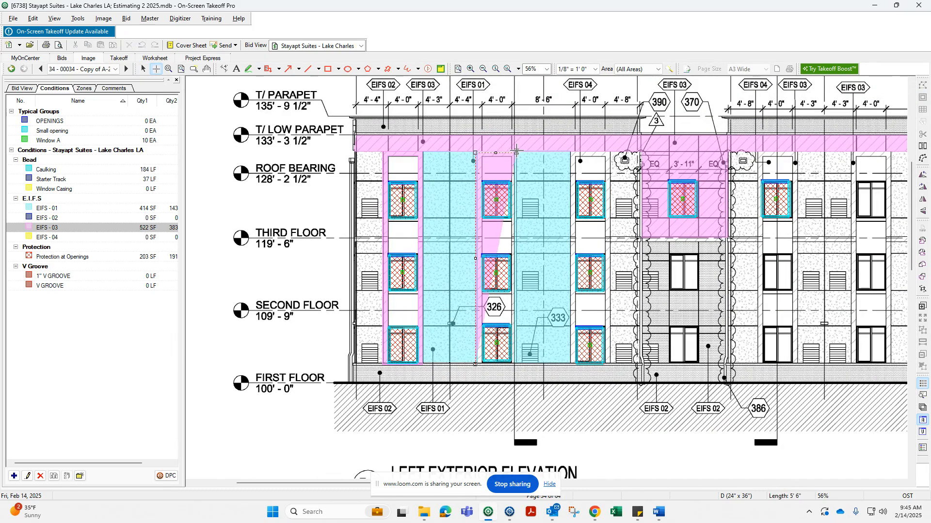
left_click(517, 363)
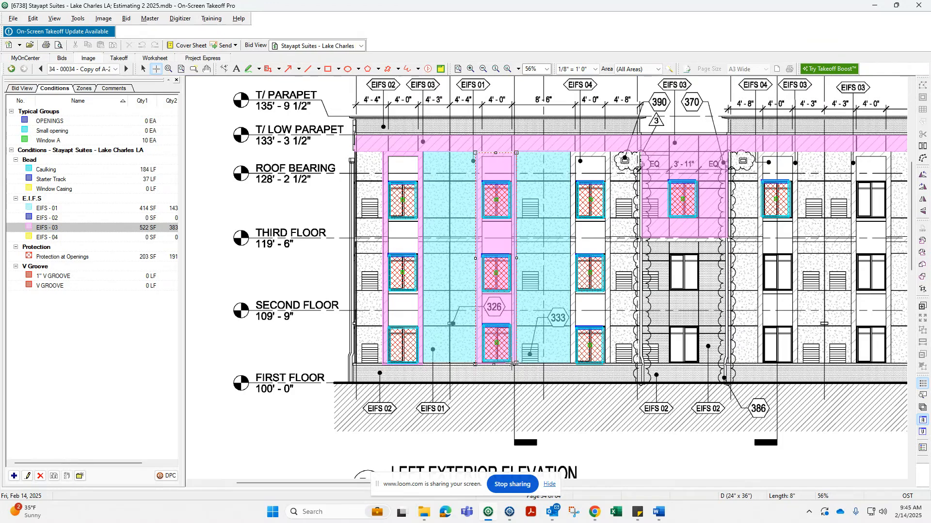
left_click(511, 158)
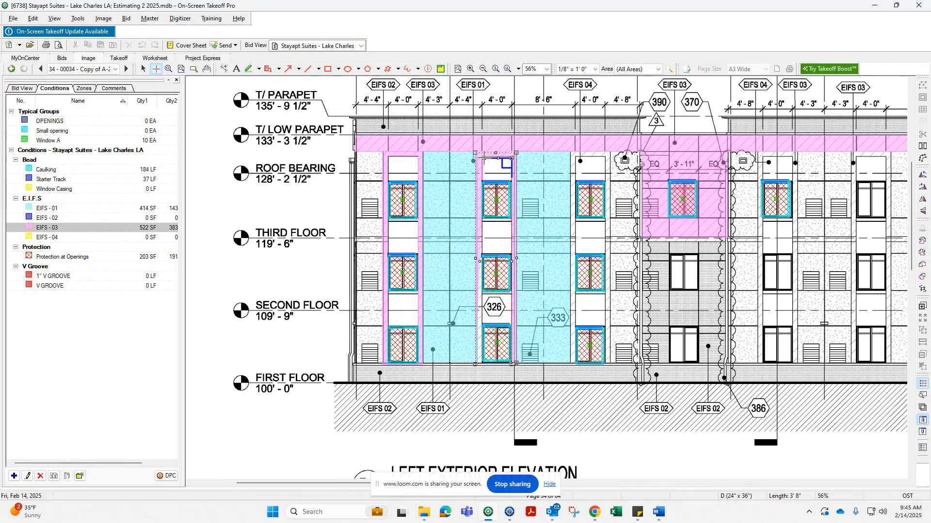
left_click(482, 158)
double_click(482, 364)
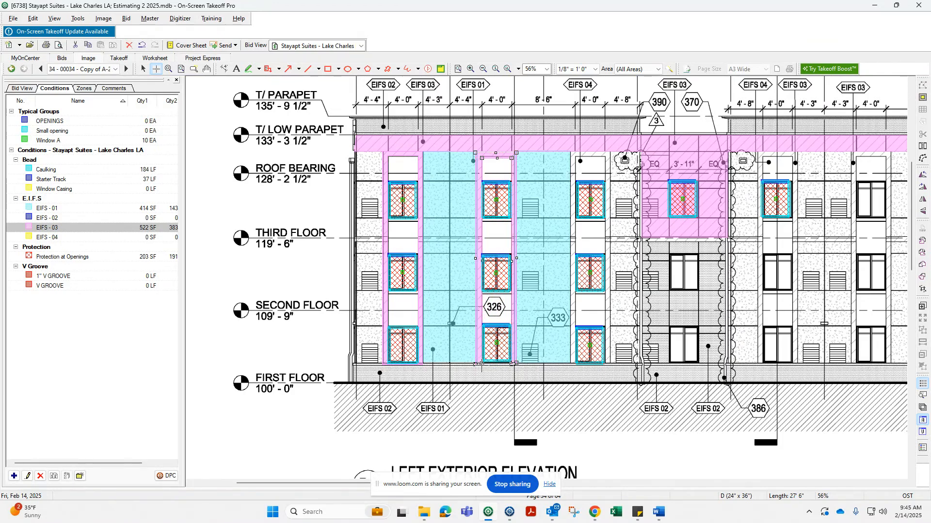
key("Escape")
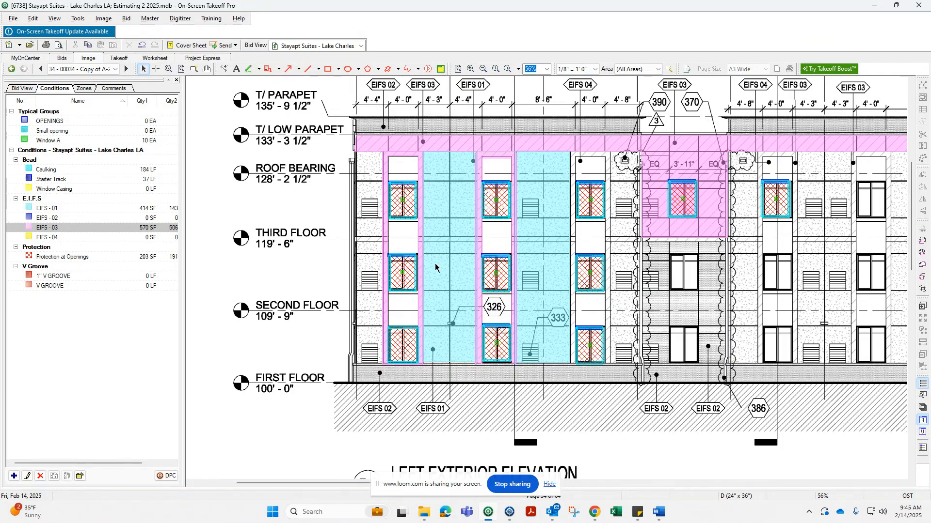
Trace a Window Casing outline around the third-floor louver beside the second window column.
scroll(435, 266, "down", 3)
scroll(435, 266, "up", 1)
scroll(478, 278, "up", 3)
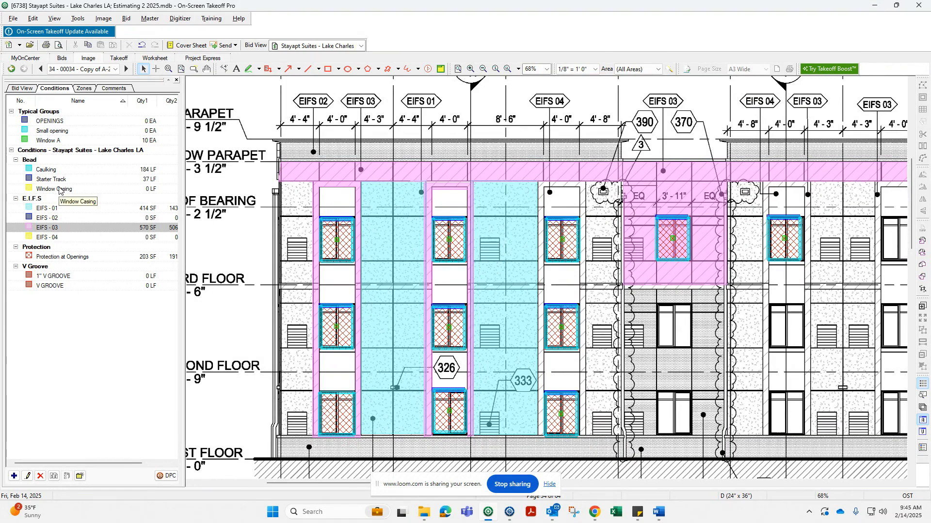
left_click(59, 189)
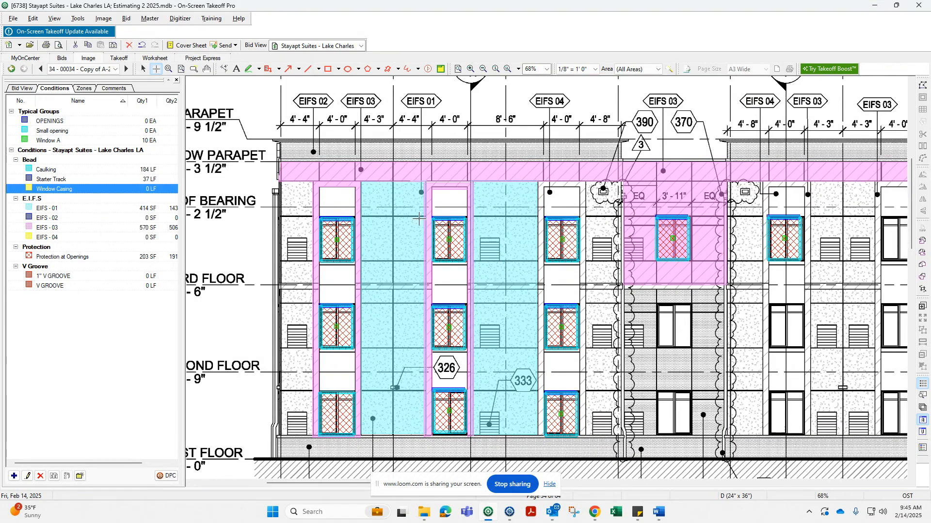
left_click(481, 262)
left_click(481, 238)
left_click(499, 238)
left_click(499, 261)
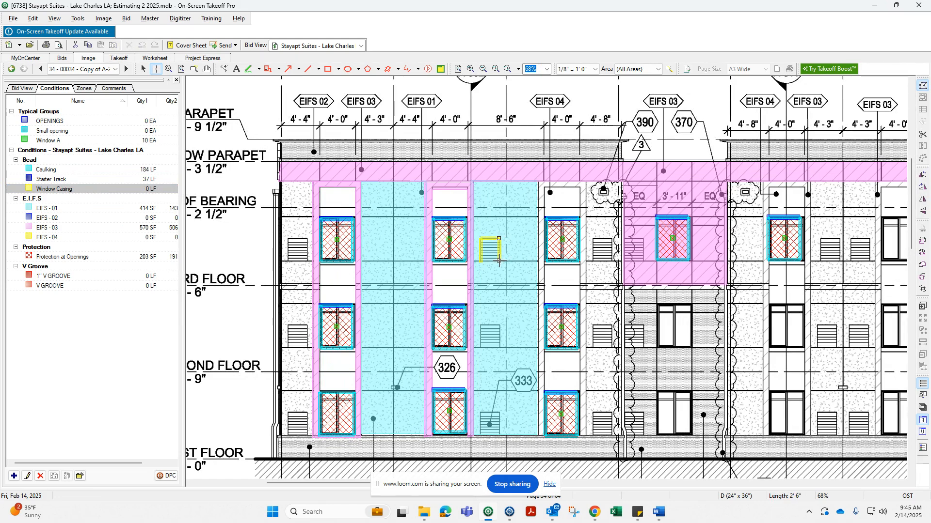
left_click(481, 261)
key("Escape")
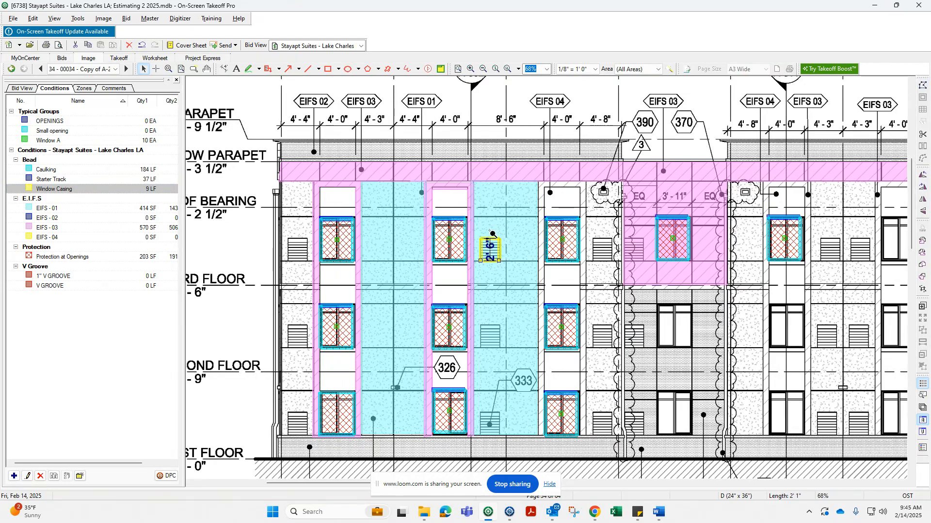
Move the louver casing outline off the elevation into the blank margin below the Window A group.
scroll(489, 232, "down", 3)
mouse_move(491, 221)
left_mouse_down()
mouse_move(542, 236)
mouse_move(553, 300)
mouse_move(253, 283)
left_mouse_up()
scroll(486, 232, "up", 4)
scroll(452, 223, "up", 3)
scroll(554, 304, "down", 4)
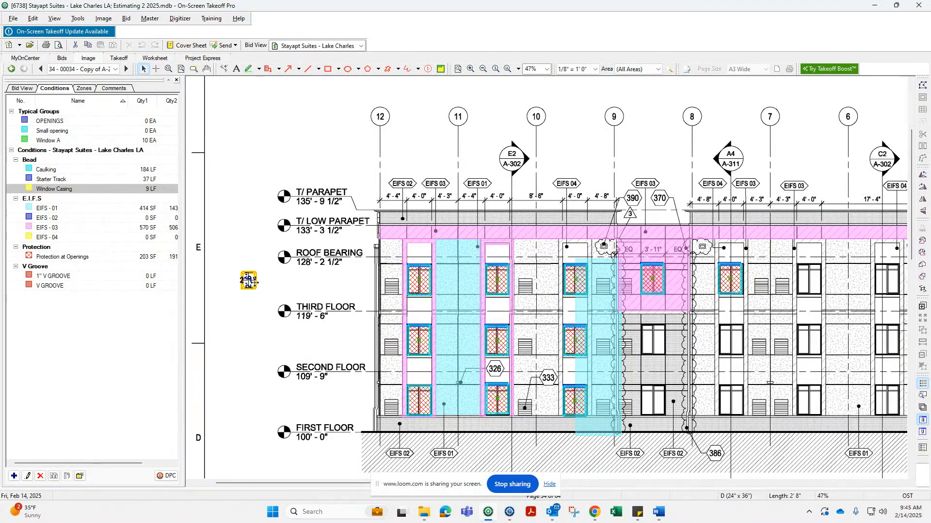
middle_click_drag(321, 297, 377, 303)
left_click_drag(301, 287, 203, 240)
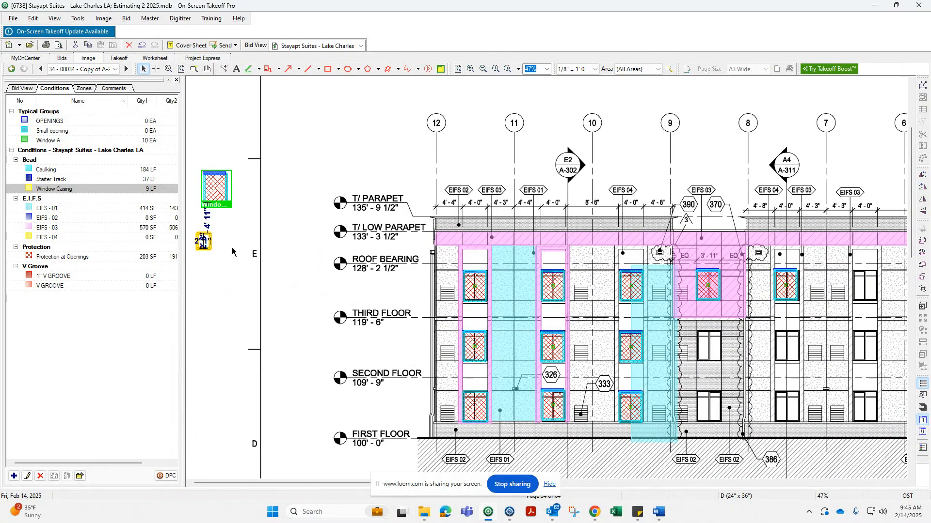
Create a new typical group named Louver and draw its boundary around the casing outline.
right_click(52, 112)
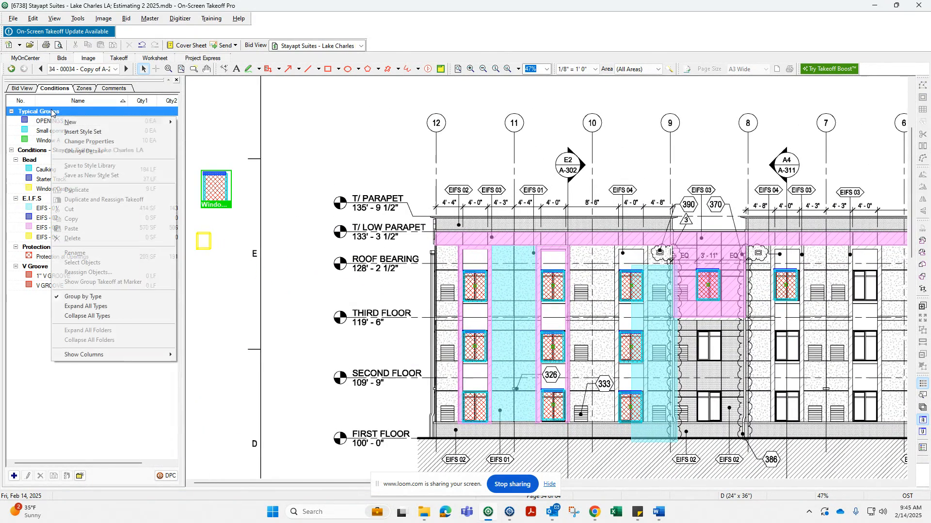
mouse_move(146, 123)
left_click(202, 131)
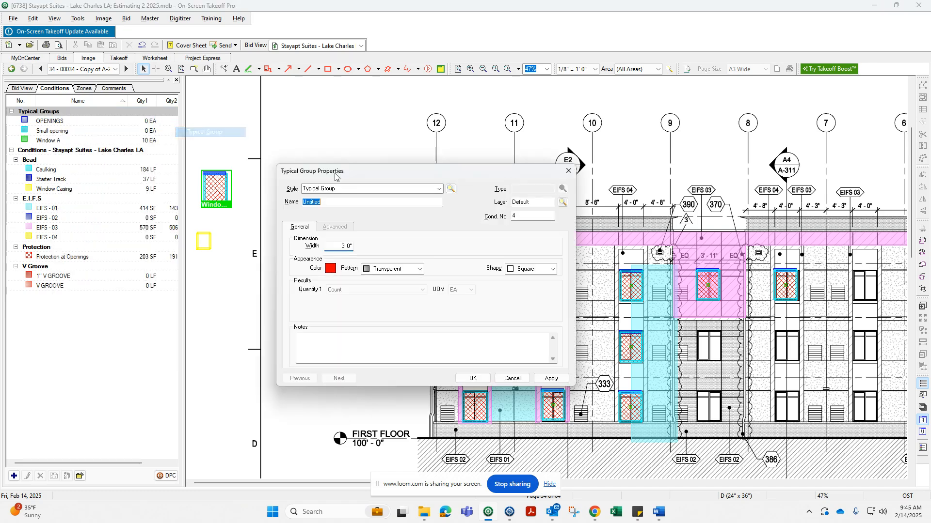
type("L")
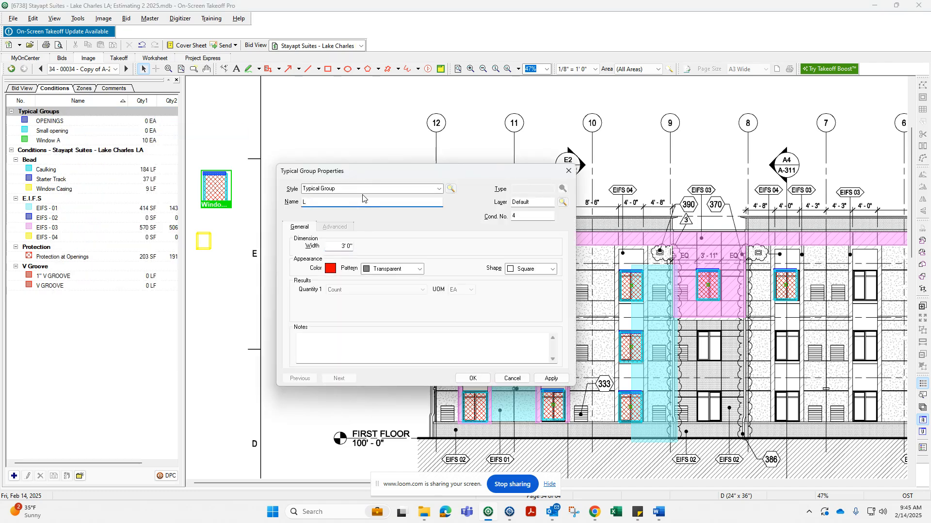
type("ouver")
left_click(475, 377)
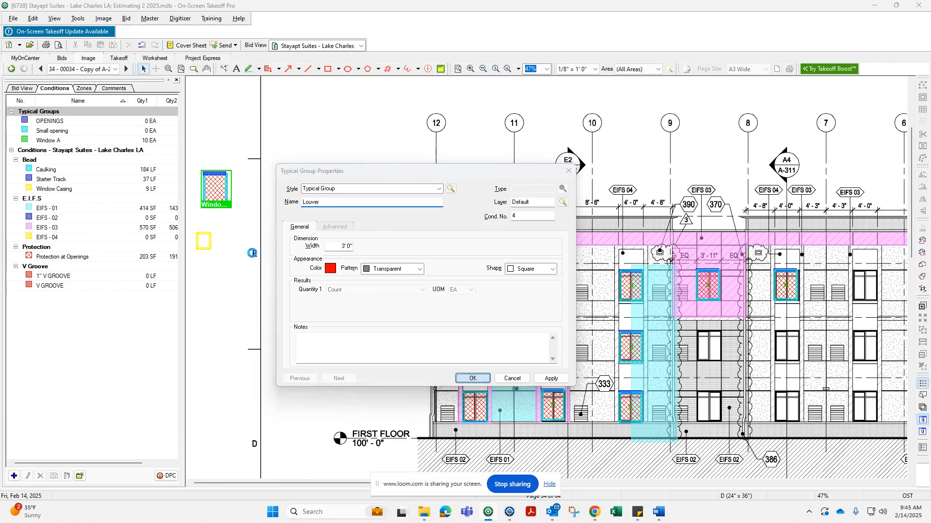
scroll(271, 241, "up", 5)
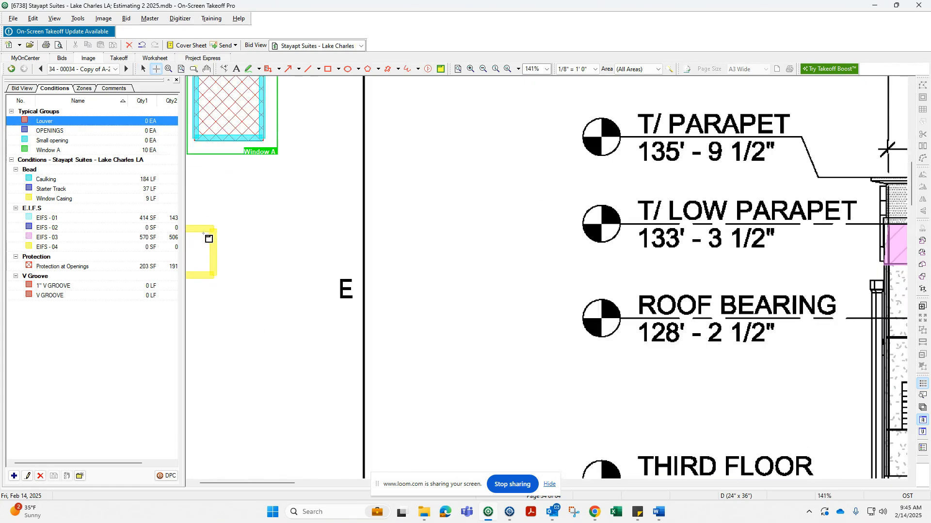
left_click_drag(213, 219, 268, 284)
Add a Protection at Openings area filling the louver casing outline.
left_click(64, 298)
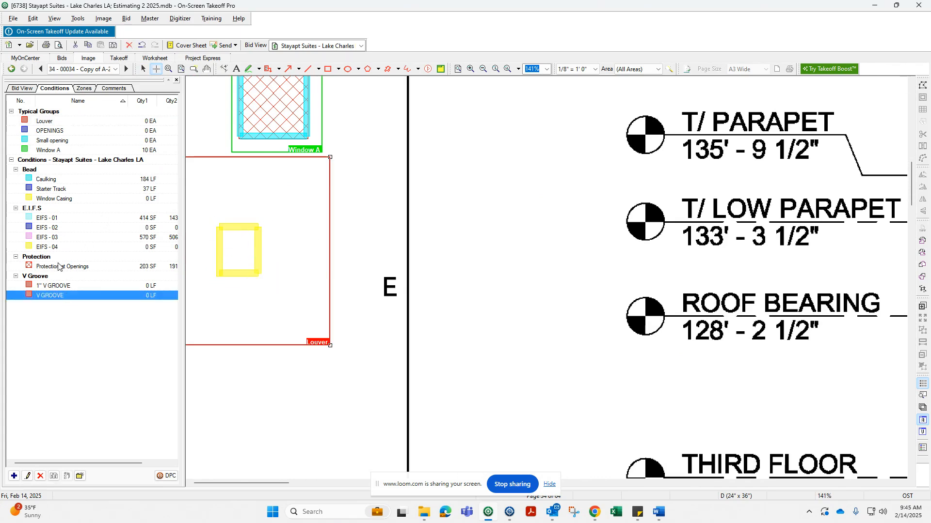
left_click(61, 266)
left_click_drag(218, 226, 260, 274)
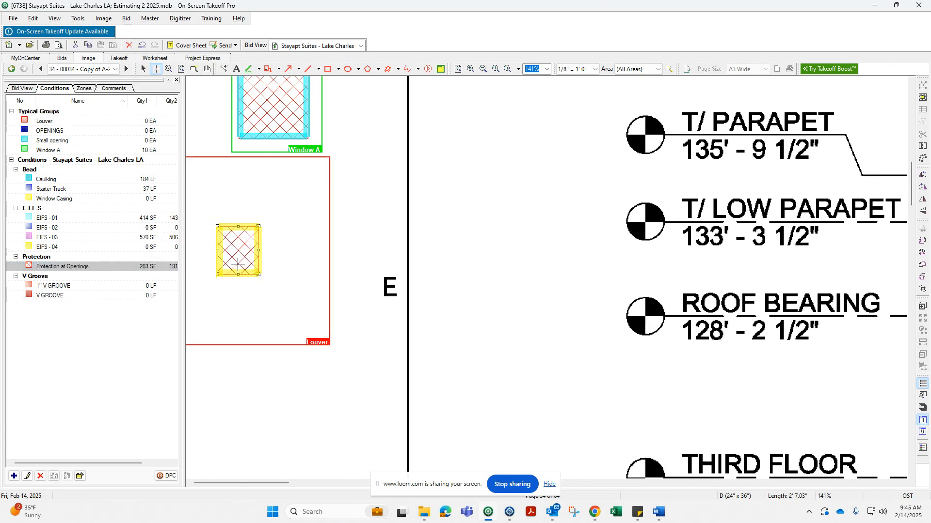
key("Escape")
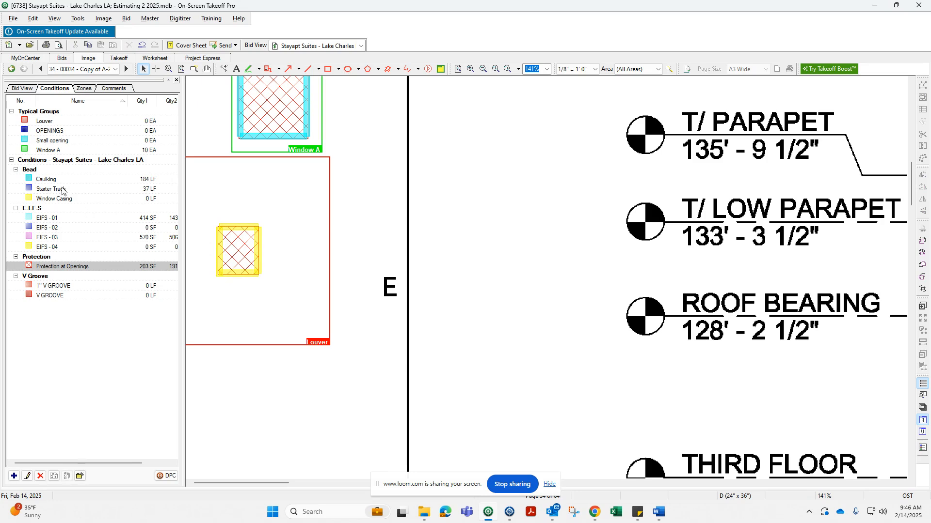
Draw a Starter Track line along the top edge of the louver casing outline.
left_click(62, 190)
left_click(219, 227)
double_click(259, 227)
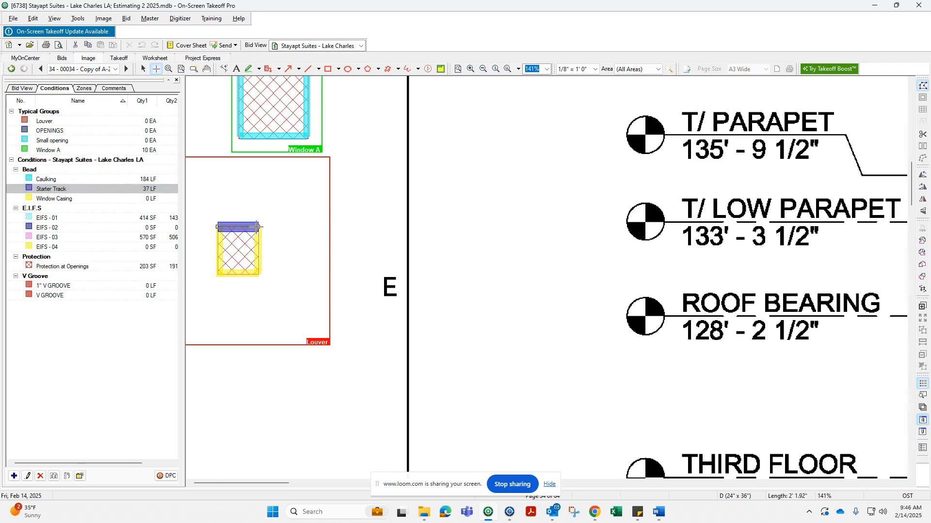
key("Escape")
scroll(335, 248, "down", 5)
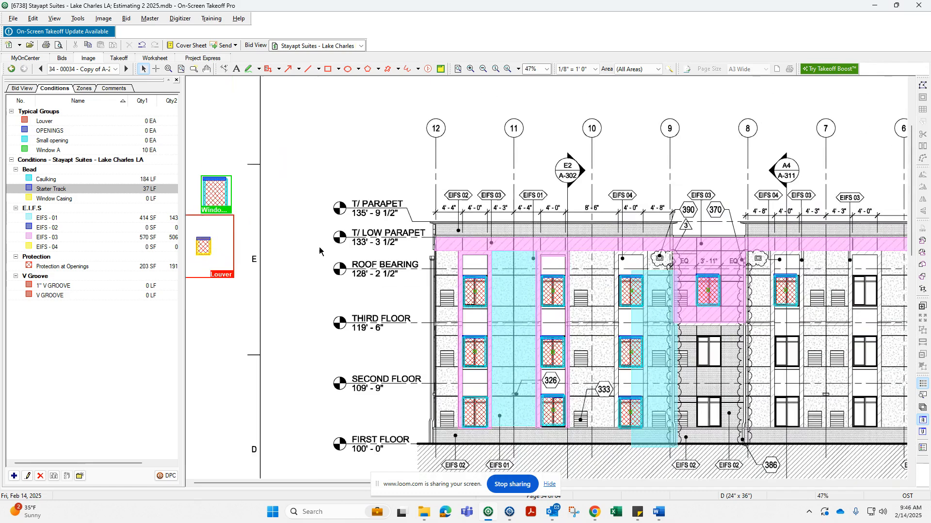
scroll(243, 291, "up", 3)
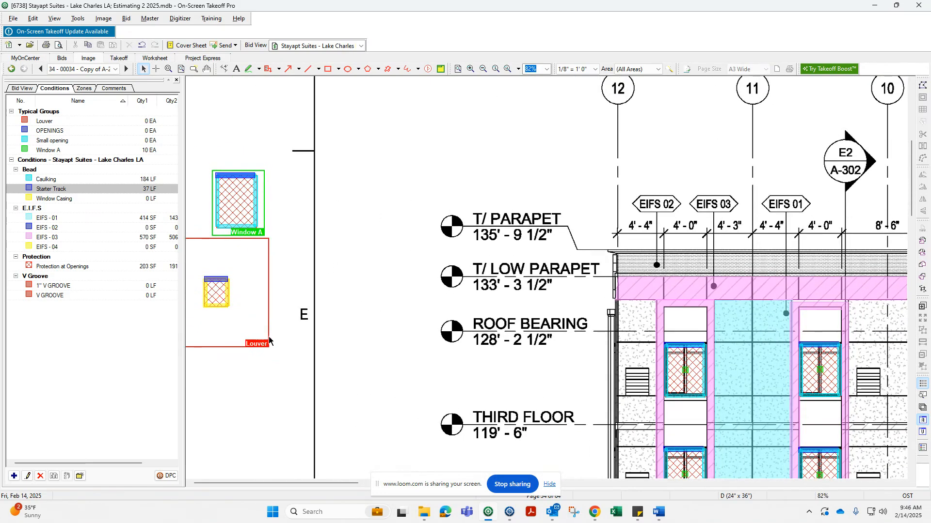
Resize the Louver group boundary to fit tightly around the louver takeoffs.
left_click(267, 339)
middle_click_drag(216, 358, 216, 363)
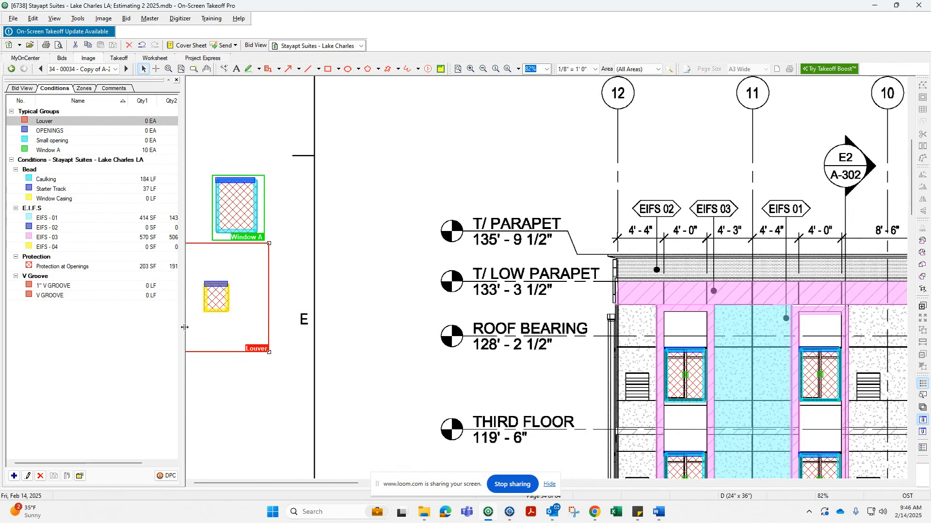
mouse_move(184, 327)
left_mouse_down()
mouse_move(141, 327)
mouse_move(268, 321)
mouse_move(173, 320)
mouse_move(194, 344)
mouse_move(334, 320)
left_mouse_up()
left_click(183, 326)
left_click(364, 385)
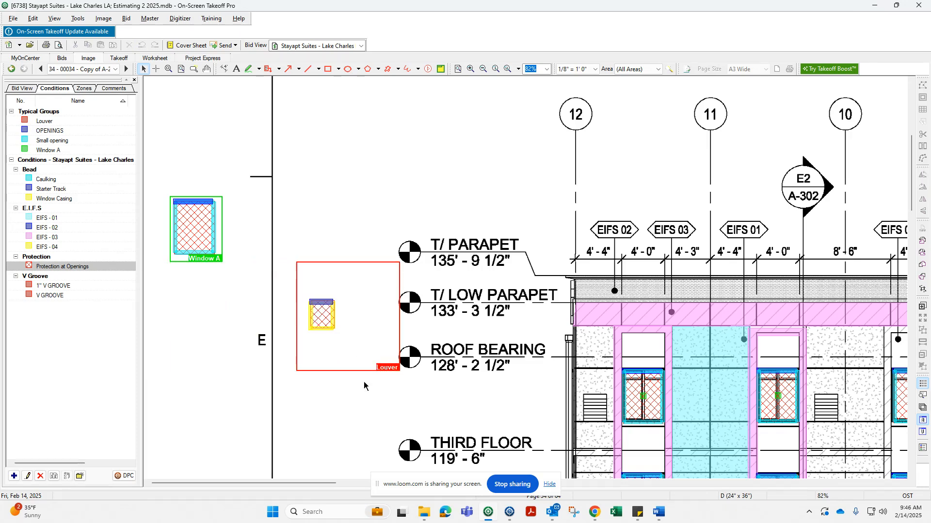
left_click(388, 373)
left_click_drag(399, 371, 341, 337)
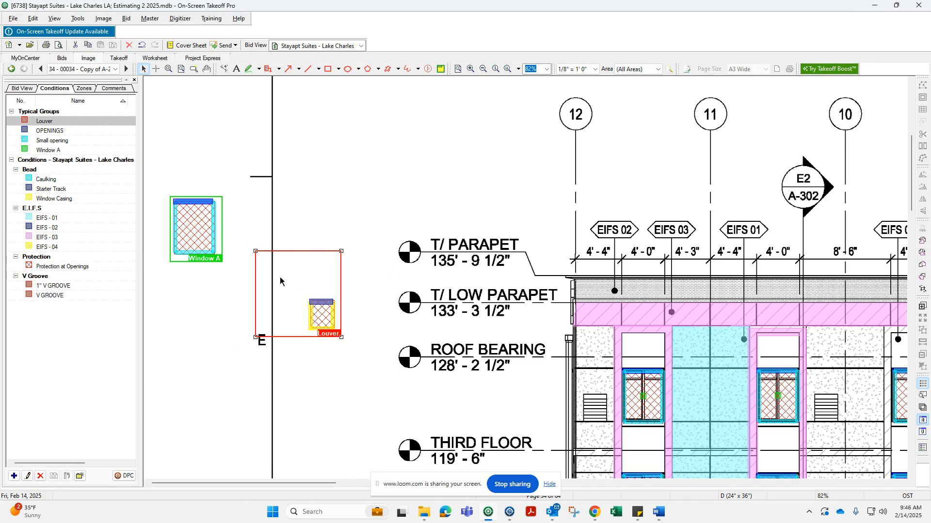
left_click_drag(255, 251, 305, 295)
Place the Louver group on two third-floor louvers and one second-floor louver.
left_click(61, 125)
middle_click_drag(612, 400, 356, 317)
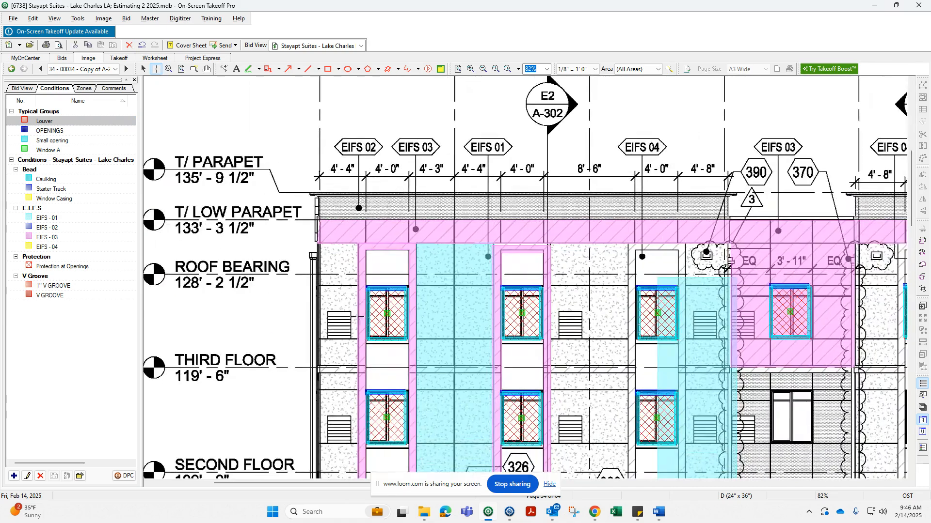
left_click(338, 325)
left_click(567, 326)
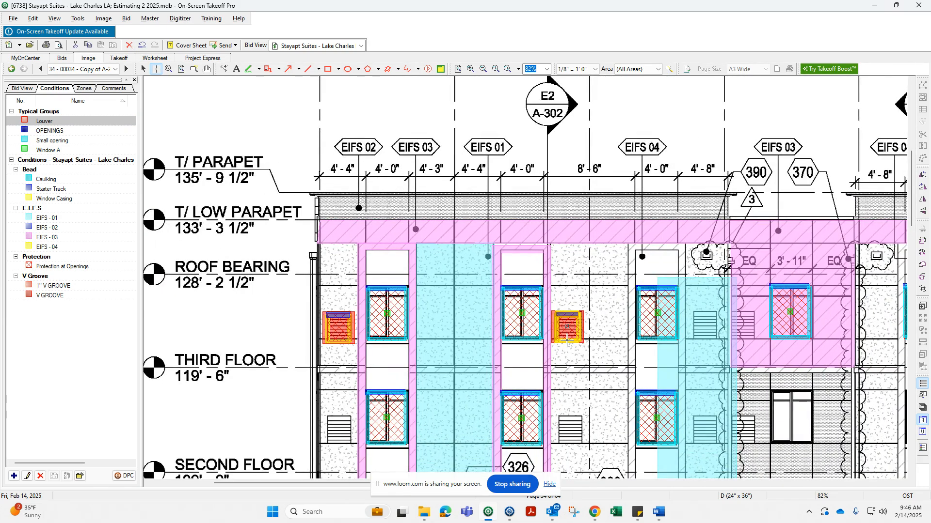
left_click(565, 423)
key("Escape")
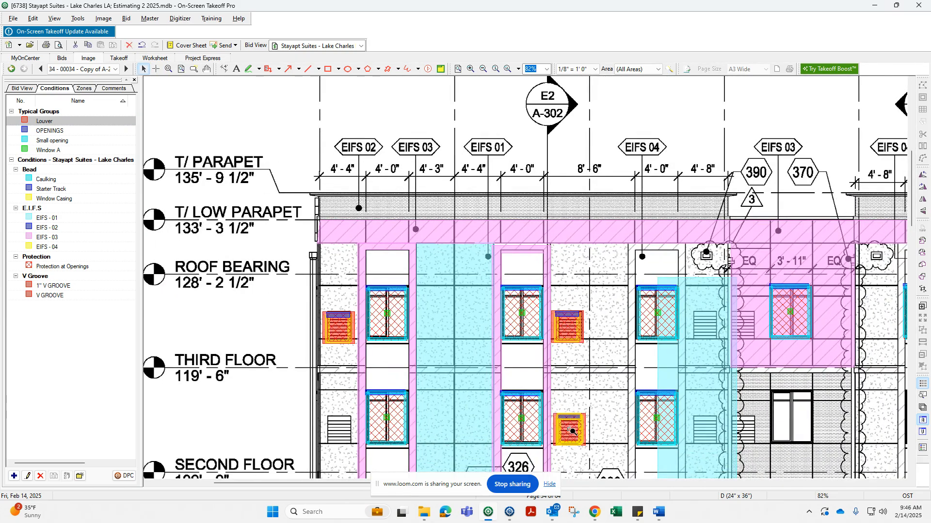
Open the Louver typical group properties, review the boundary width, and close the dialog.
scroll(566, 421, "up", 3)
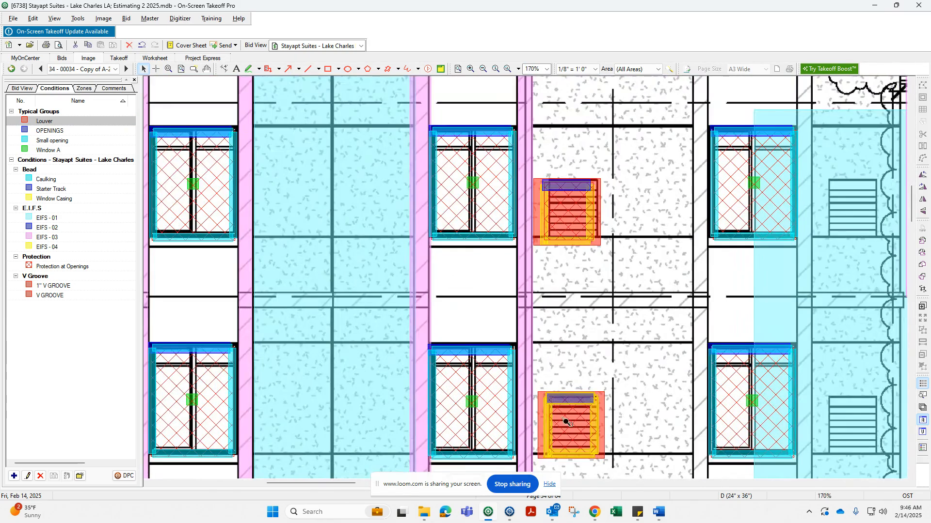
double_click(62, 122)
double_click(347, 246)
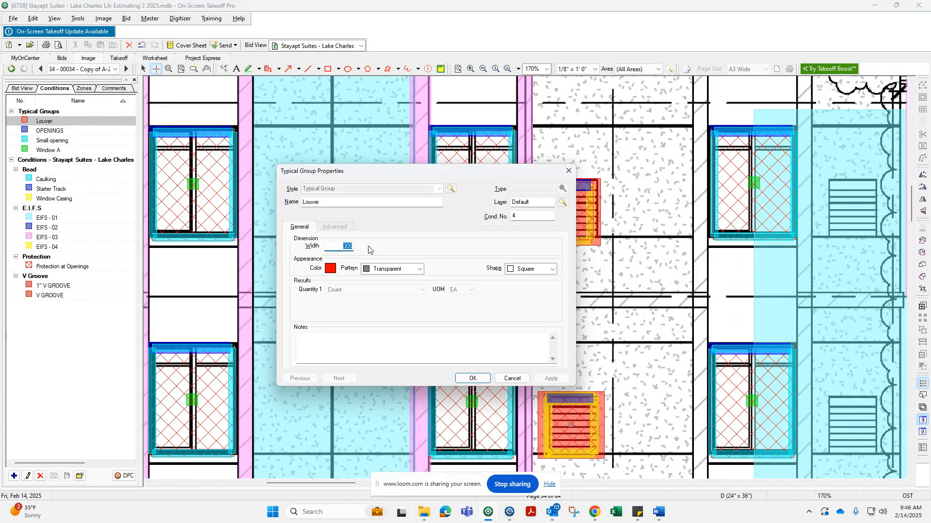
left_click(473, 379)
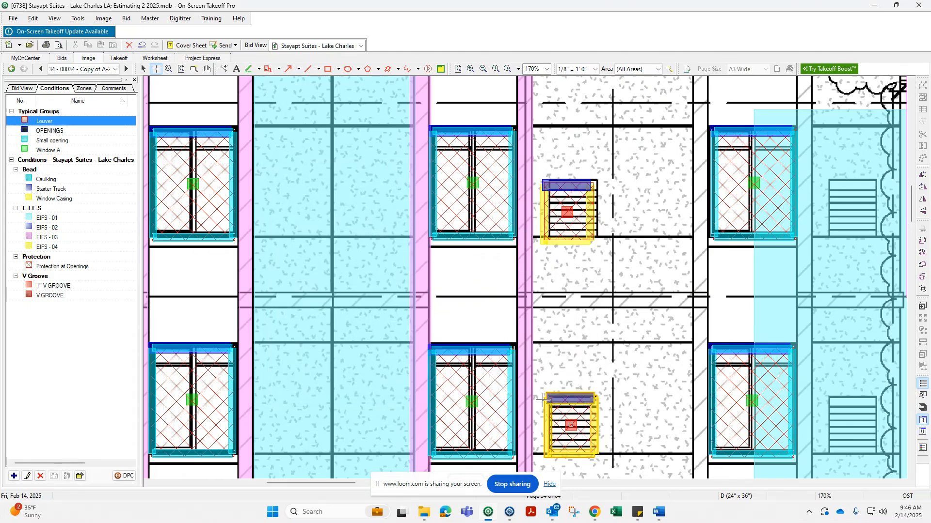
Draw an EIFS - 02 rectangle over the parapet band from gridline 12 to gridline 9.
scroll(568, 423, "down", 5)
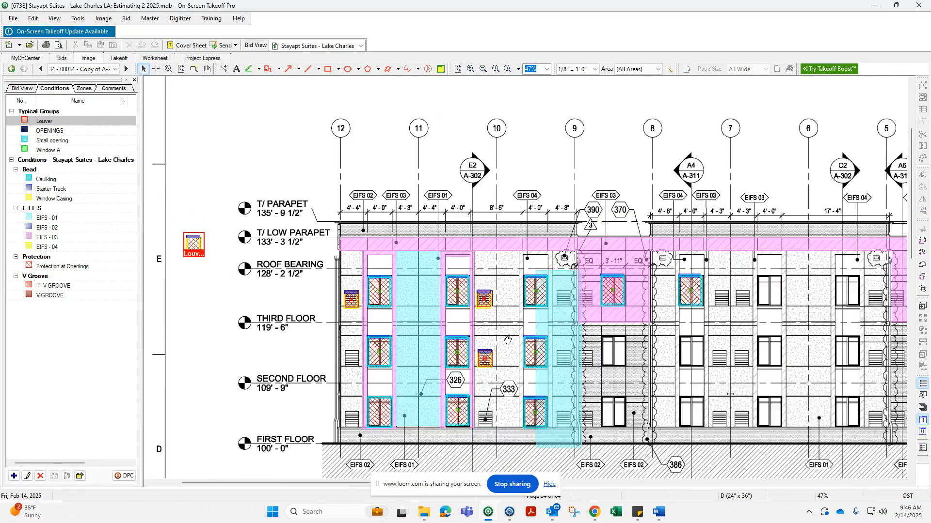
middle_click_drag(508, 340, 477, 328)
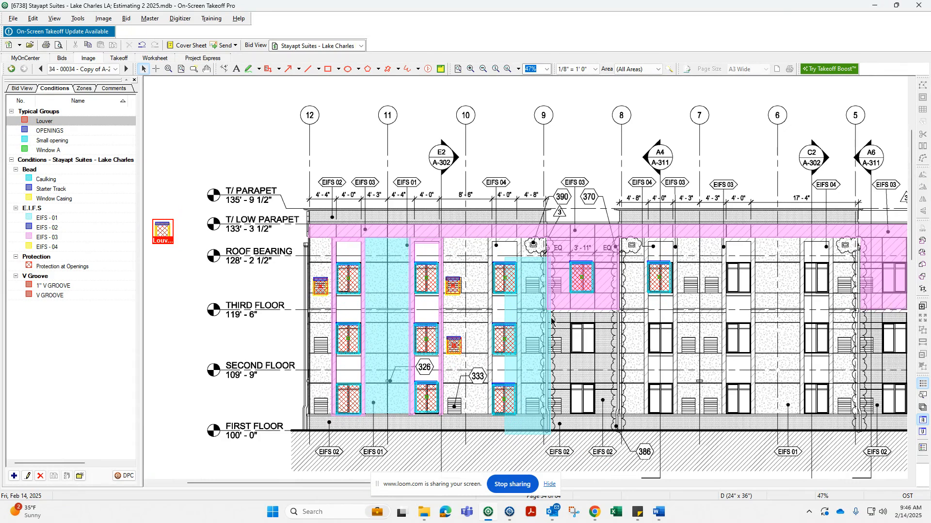
middle_click_drag(643, 318, 614, 319)
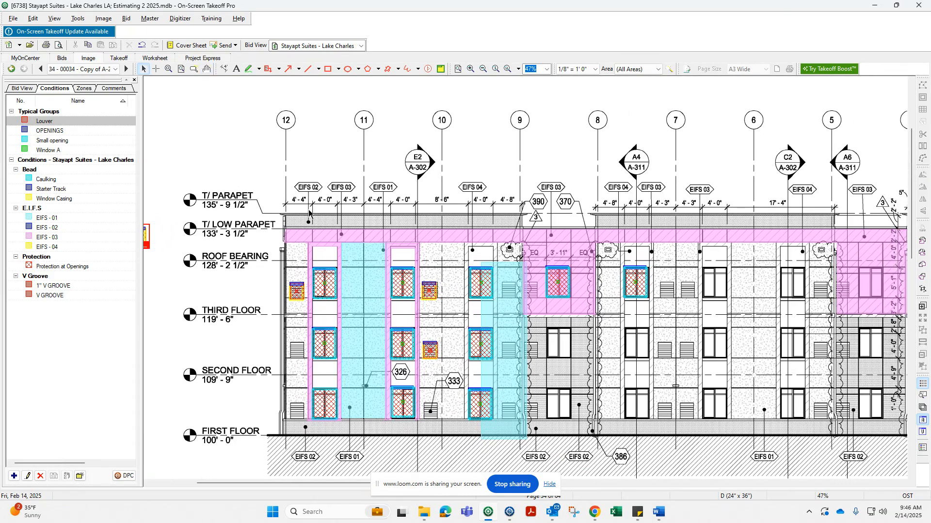
left_click(88, 230)
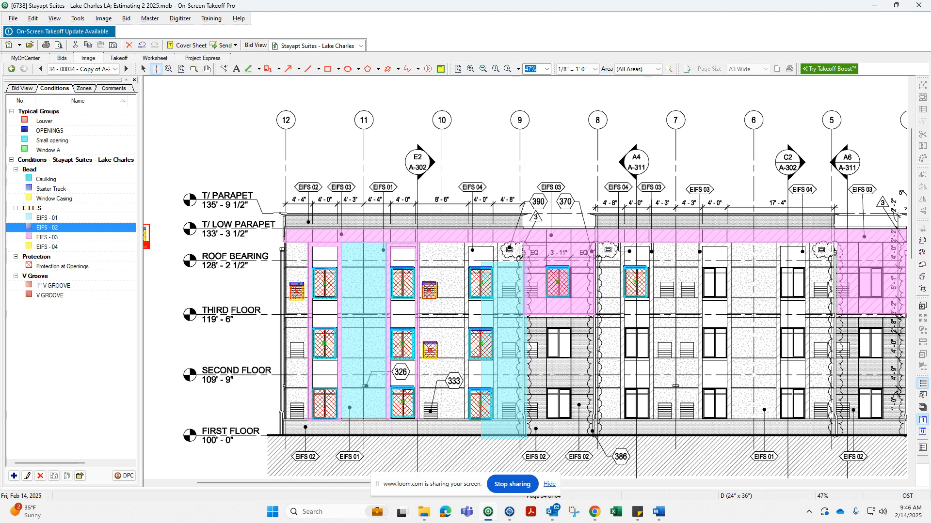
left_click(283, 213)
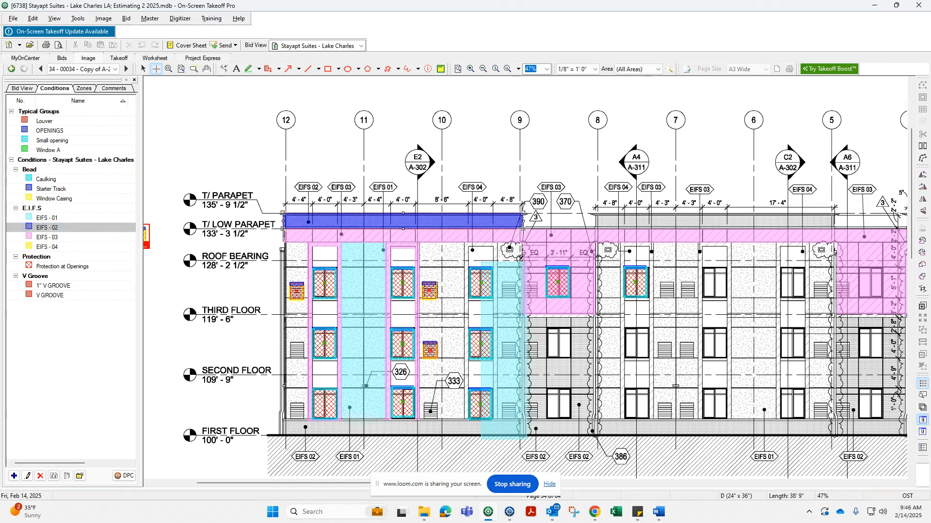
left_click(523, 229)
key("Escape")
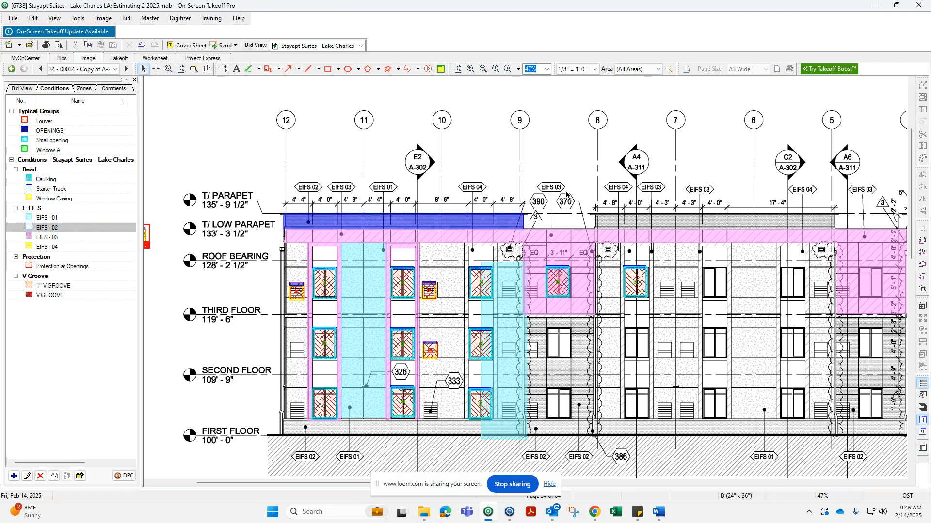
Draw two EIFS - 01 rectangles over the wall strips near gridlines 9 and 8, from first floor to low parapet.
middle_click_drag(742, 235, 501, 219)
middle_click_drag(398, 247, 559, 254)
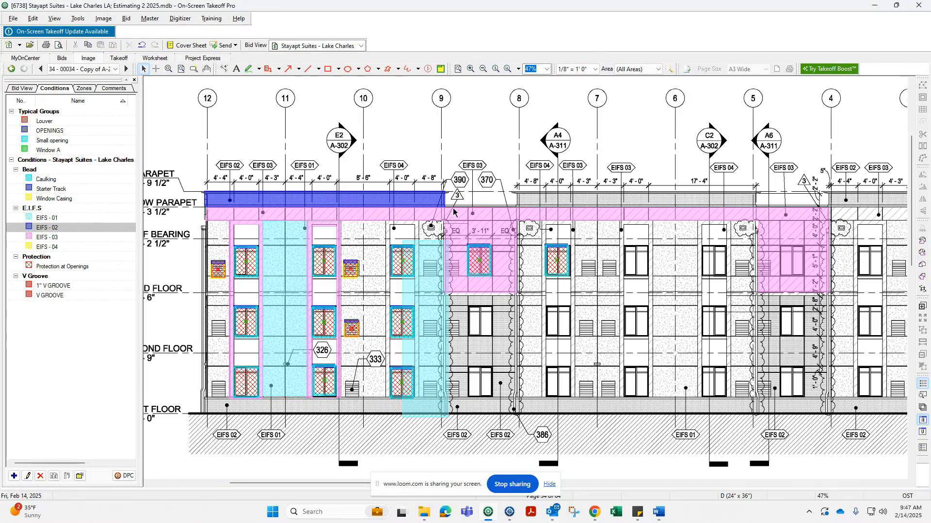
double_click(429, 260)
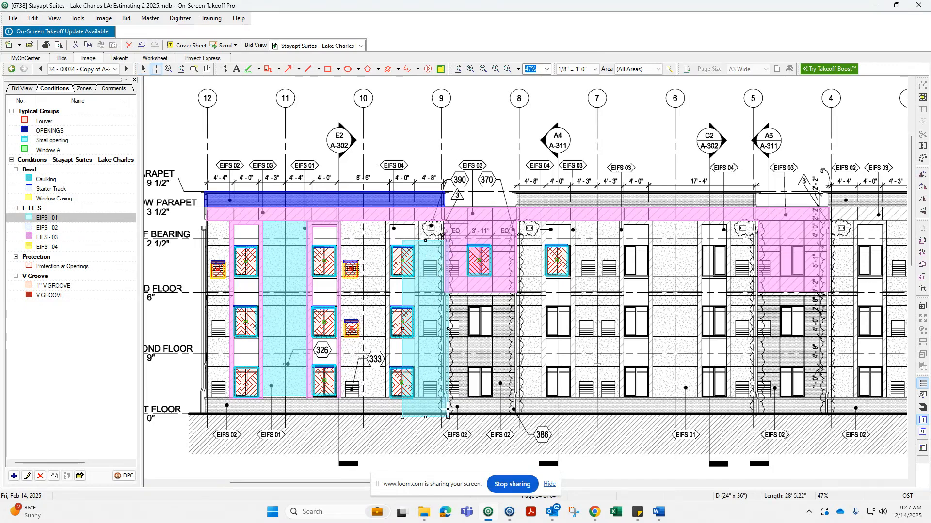
left_click_drag(446, 414, 468, 221)
left_click(476, 204)
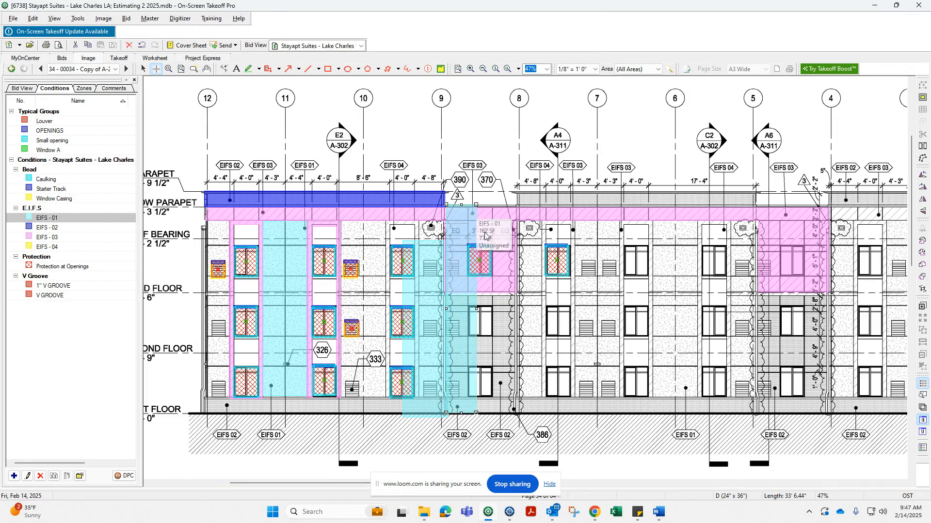
left_click_drag(519, 400, 493, 206)
right_click(471, 378)
left_click(471, 381)
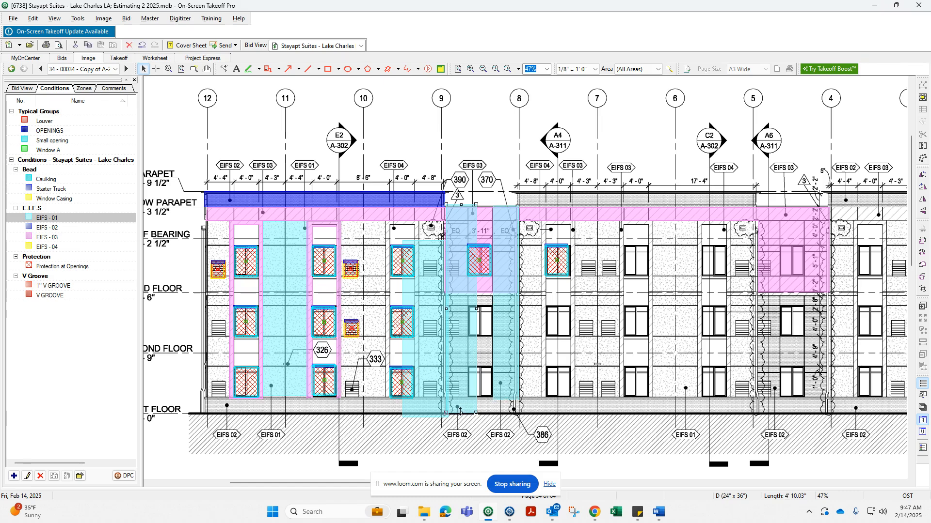
key("Escape")
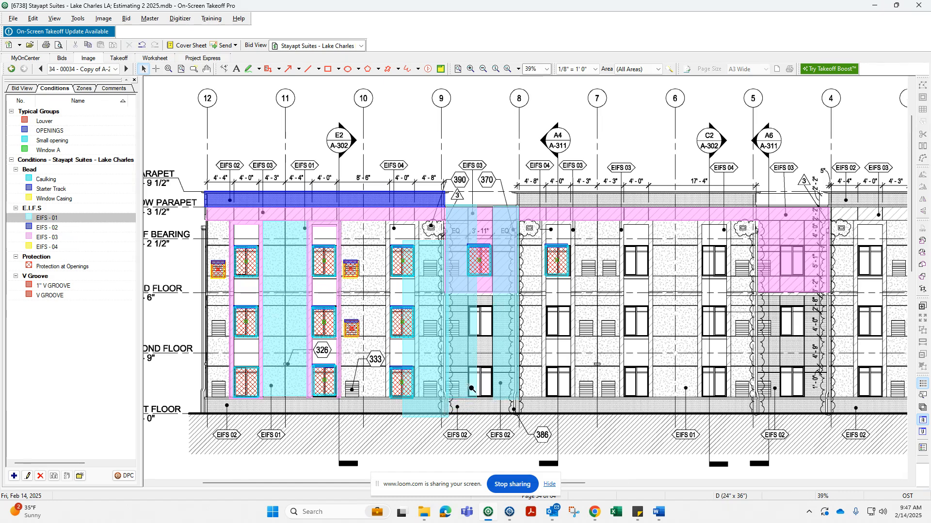
Drag the two new EIFS - 01 rectangles upward above the elevation.
scroll(464, 386, "down", 2)
left_click_drag(461, 345, 459, 191)
left_click_drag(492, 326, 496, 179)
key("Escape")
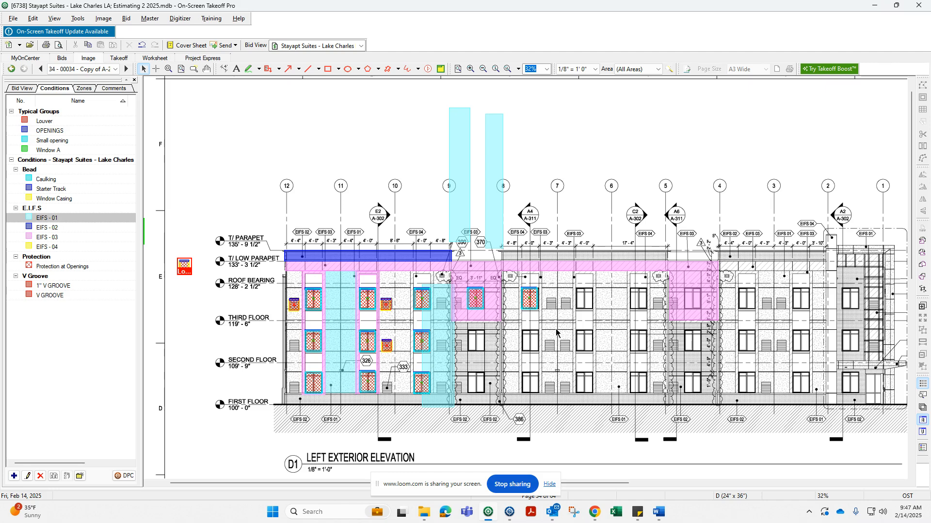
Pan and zoom across the left exterior elevation to review the takeoff.
middle_click_drag(549, 333, 507, 323)
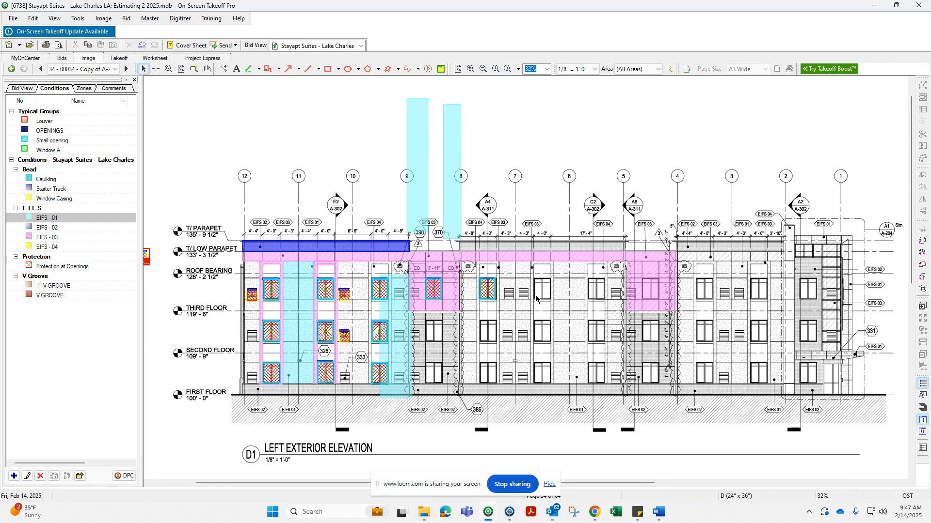
middle_click_drag(588, 297, 483, 292)
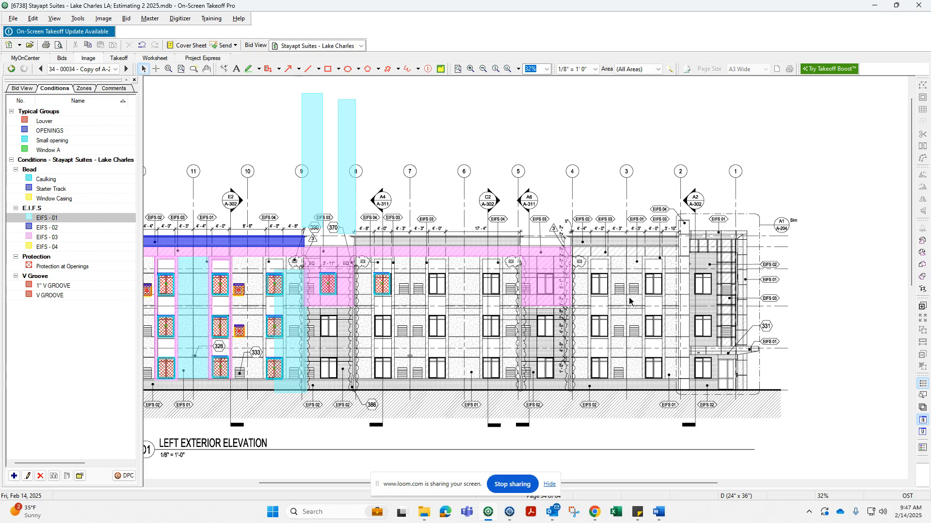
middle_click_drag(431, 297, 610, 314)
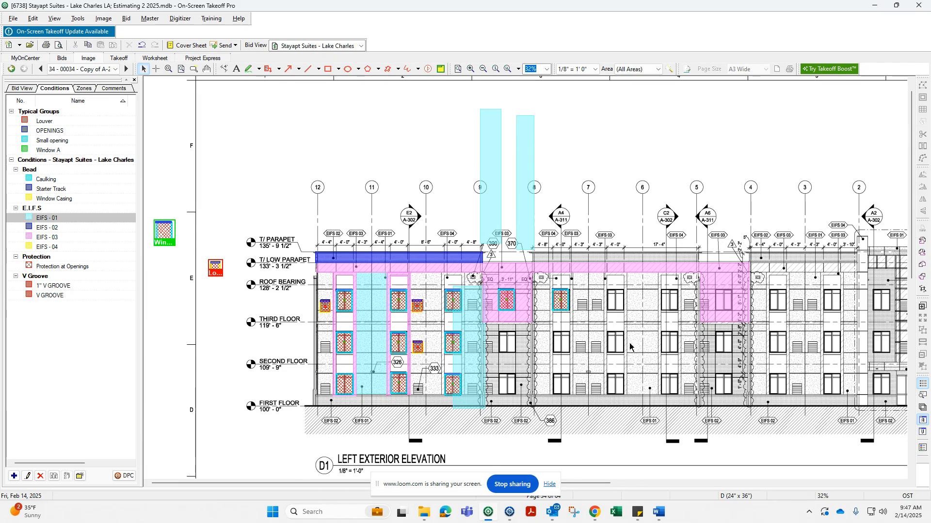
scroll(562, 301, "up", 5)
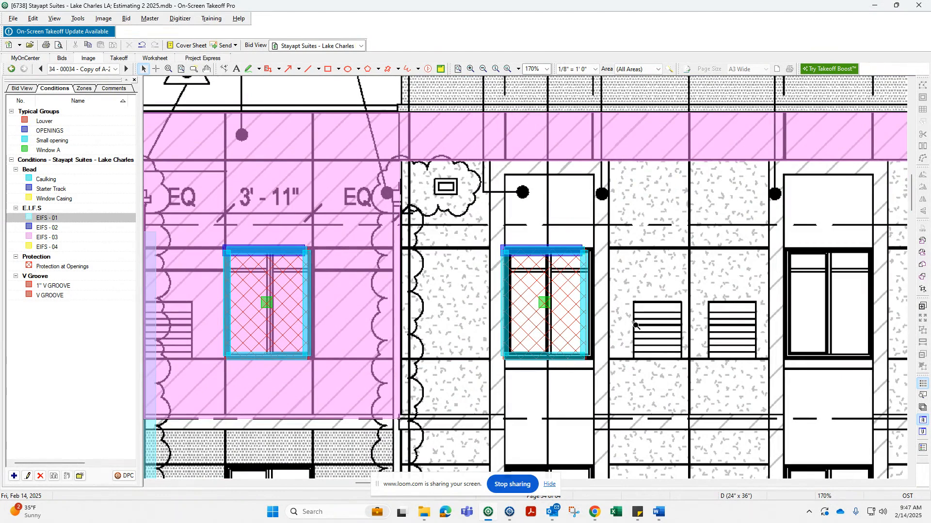
scroll(633, 326, "down", 3)
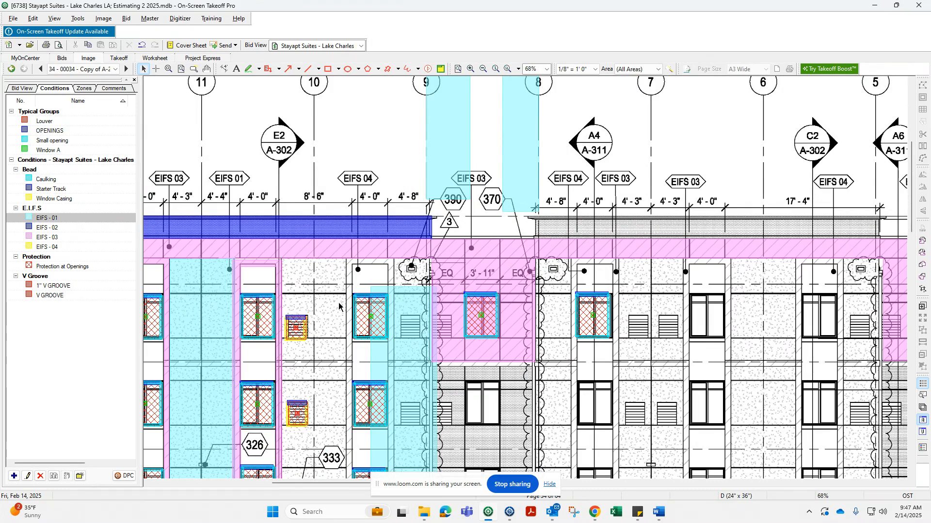
scroll(342, 312, "down", 2)
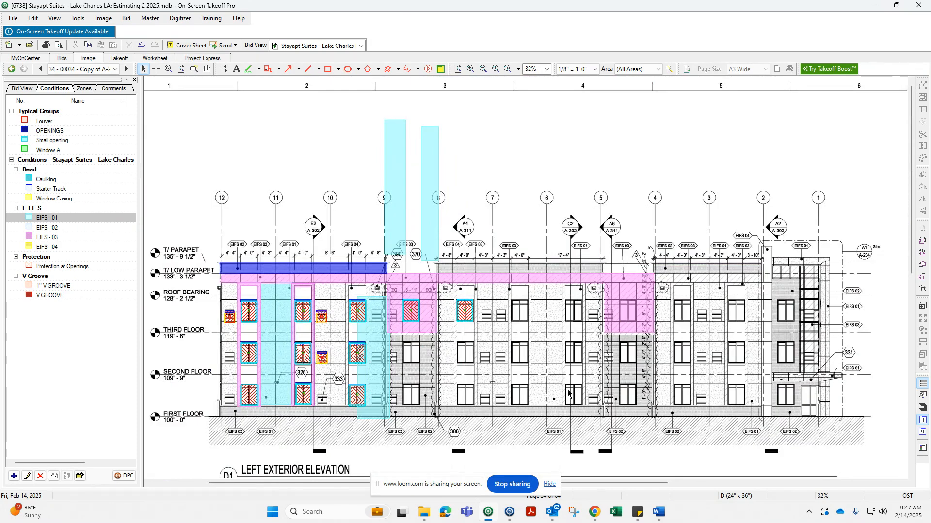
scroll(543, 347, "down", 1)
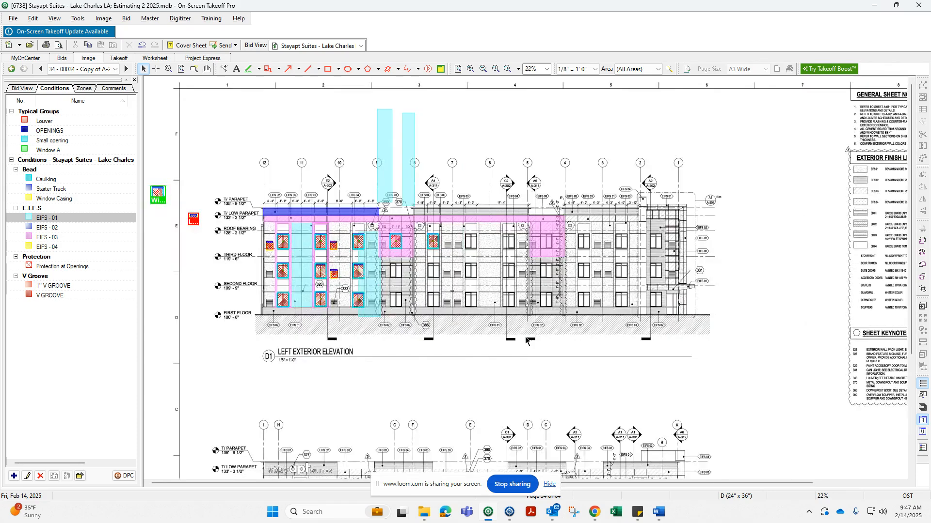
scroll(531, 344, "down", 3)
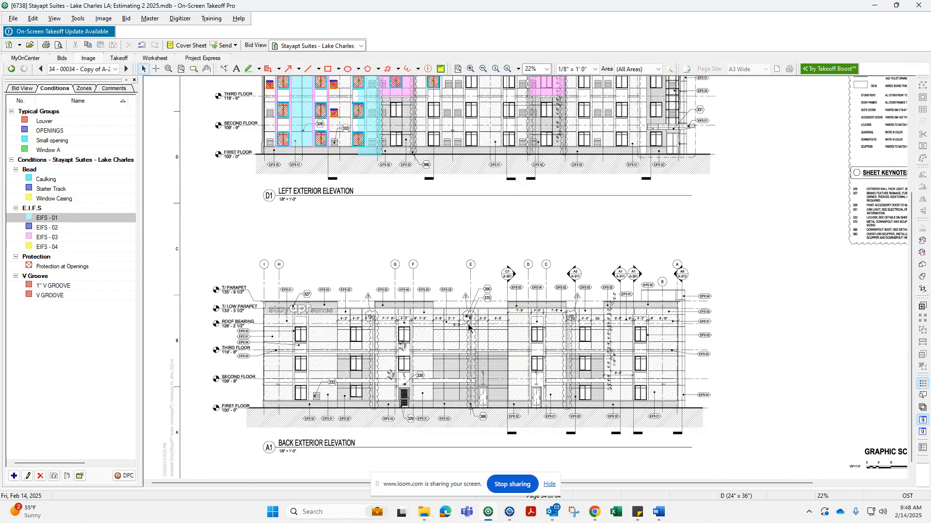
Open the previous sheet, A-202, and examine its left exterior elevation takeoff.
left_click(41, 69)
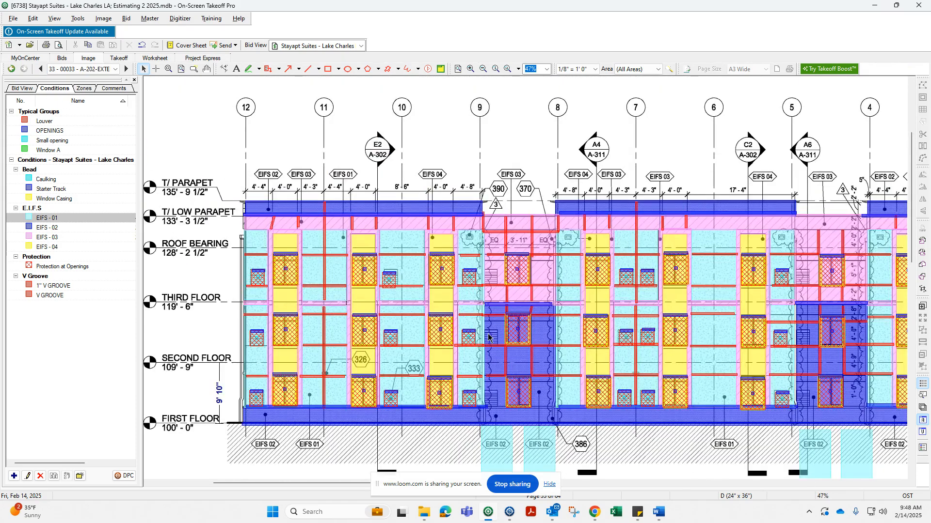
scroll(617, 276, "down", 2)
scroll(595, 267, "up", 2)
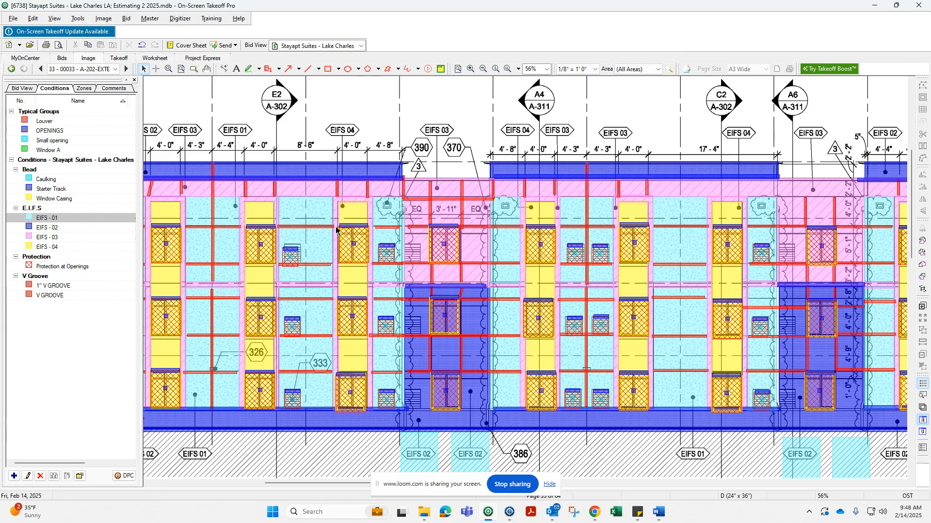
scroll(388, 245, "down", 1)
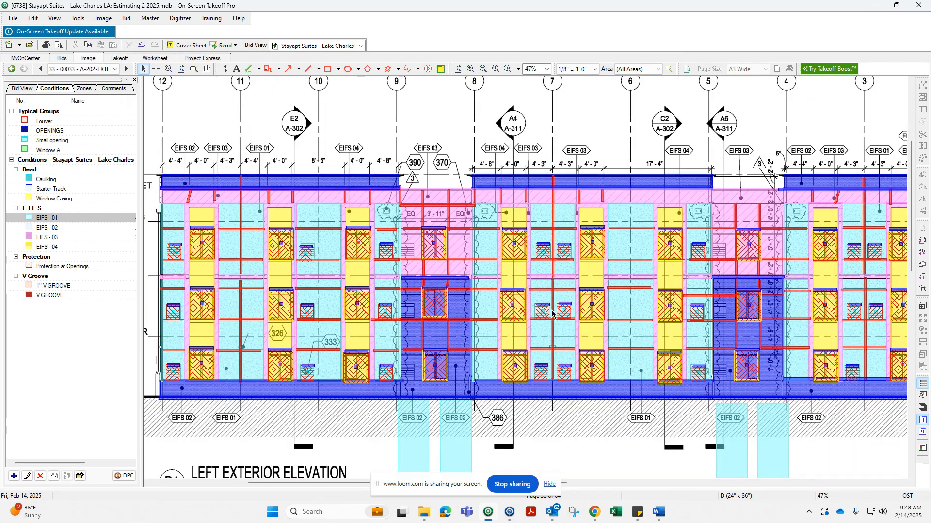
scroll(578, 390, "down", 2)
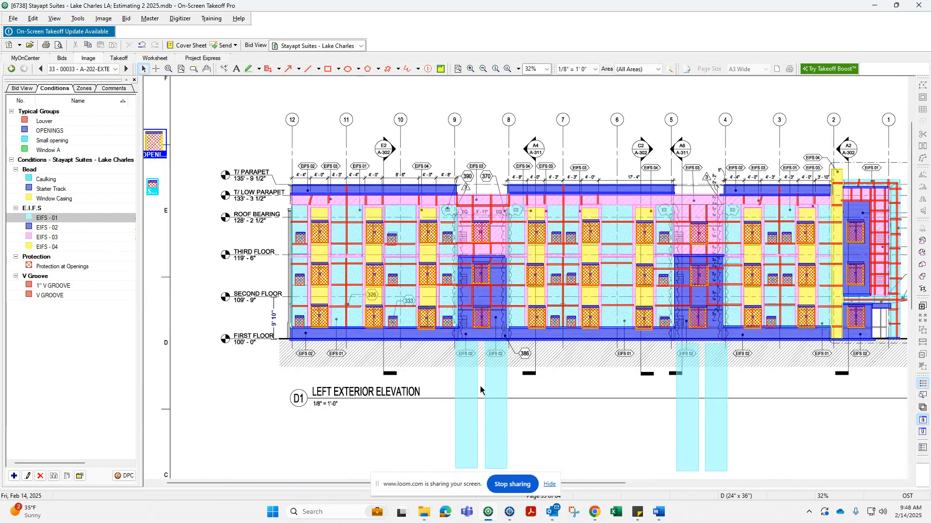
left_click(477, 395)
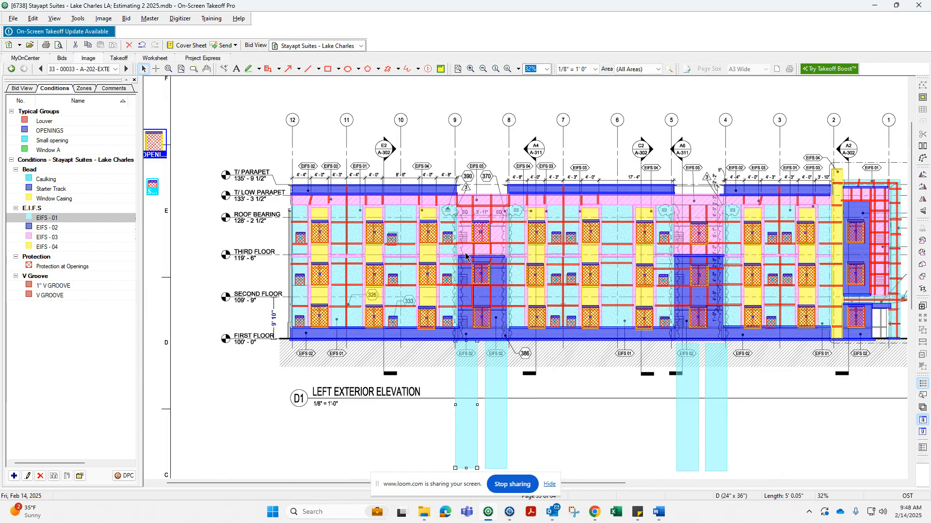
left_click(543, 372)
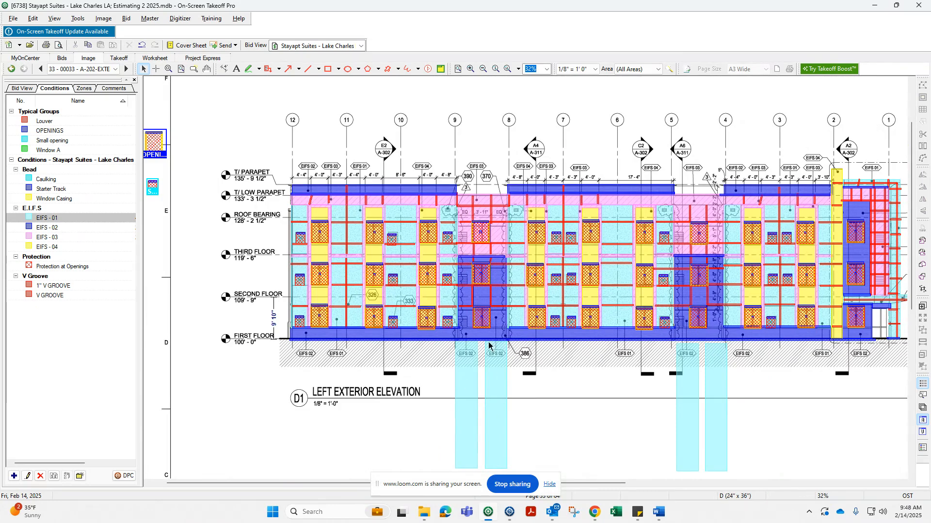
Pan and zoom around the parapet area of the A-202 elevation to compare its EIFS layout.
scroll(776, 378, "right", 3)
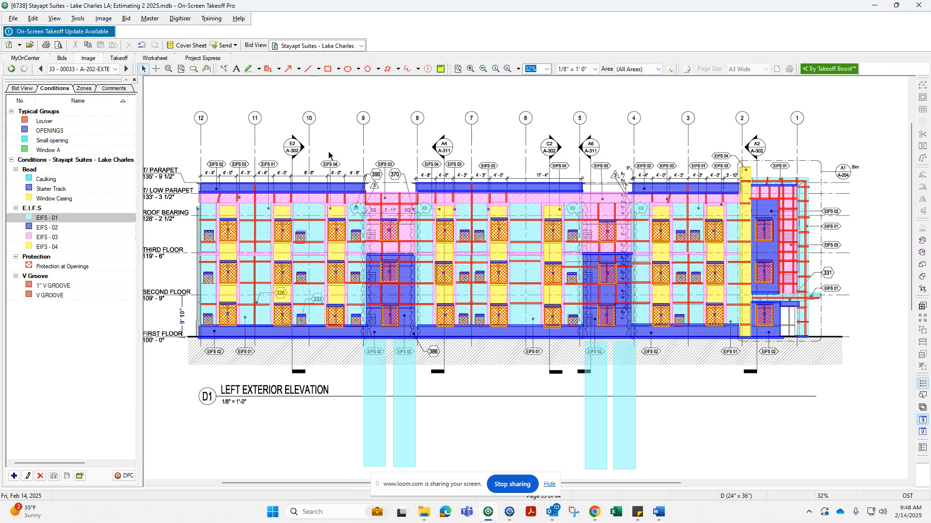
middle_click_drag(337, 157, 378, 193)
scroll(363, 221, "down", 2)
scroll(364, 221, "down", 1, "ctrl")
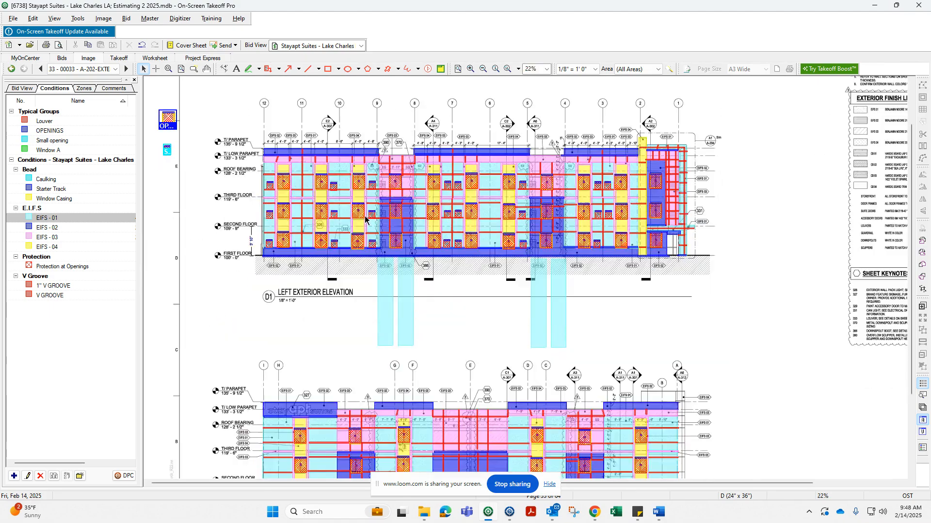
scroll(364, 221, "down", 3)
scroll(416, 299, "up", 1)
scroll(416, 299, "up", 3)
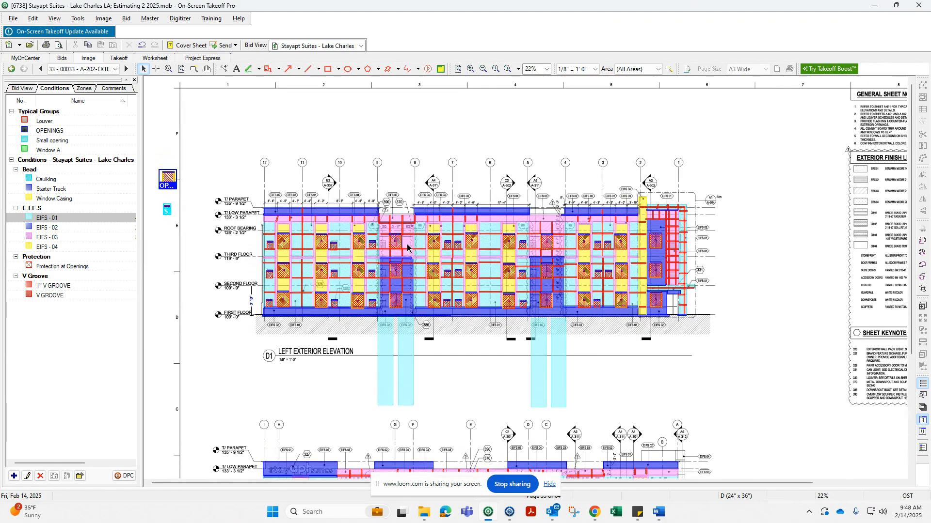
scroll(275, 264, "up", 3, "ctrl")
scroll(275, 264, "up", 2)
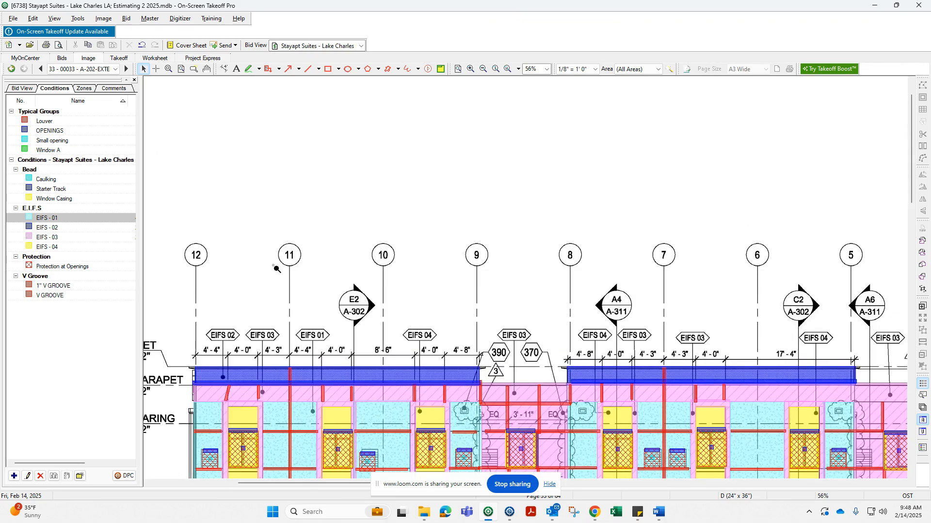
scroll(275, 264, "up", 1, "ctrl")
scroll(275, 264, "down", 4)
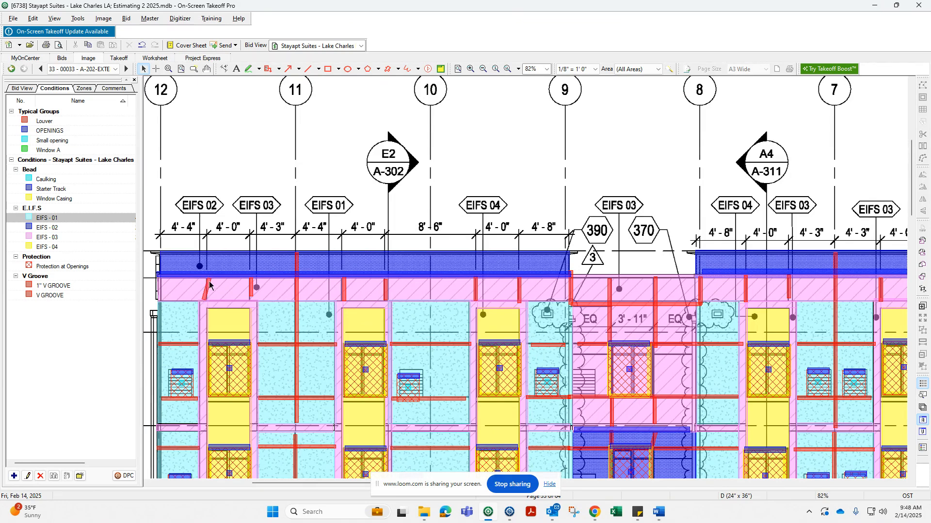
middle_click_drag(180, 280, 250, 246)
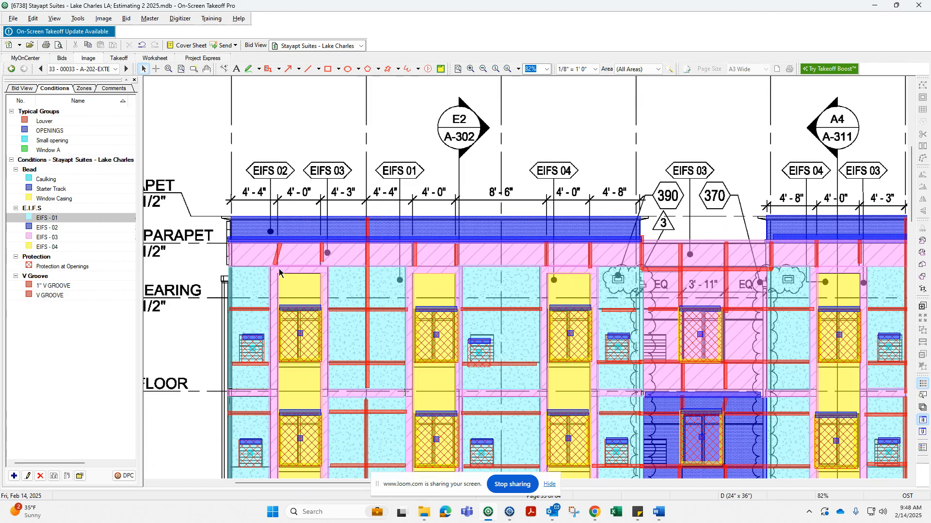
Zoom in to inspect the EIFS - 01 wall panels between the windows on the A-202 elevation, then zoom back out.
scroll(471, 274, "up", 5)
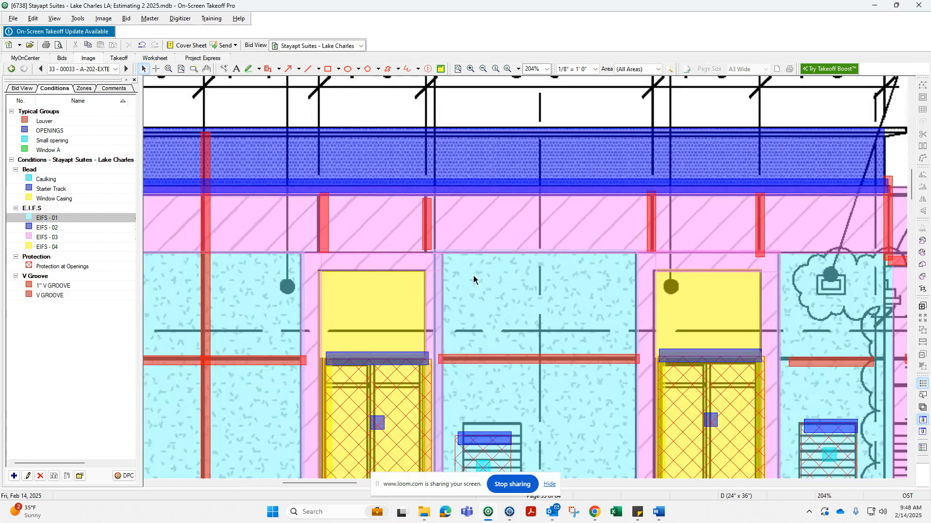
left_click(472, 274)
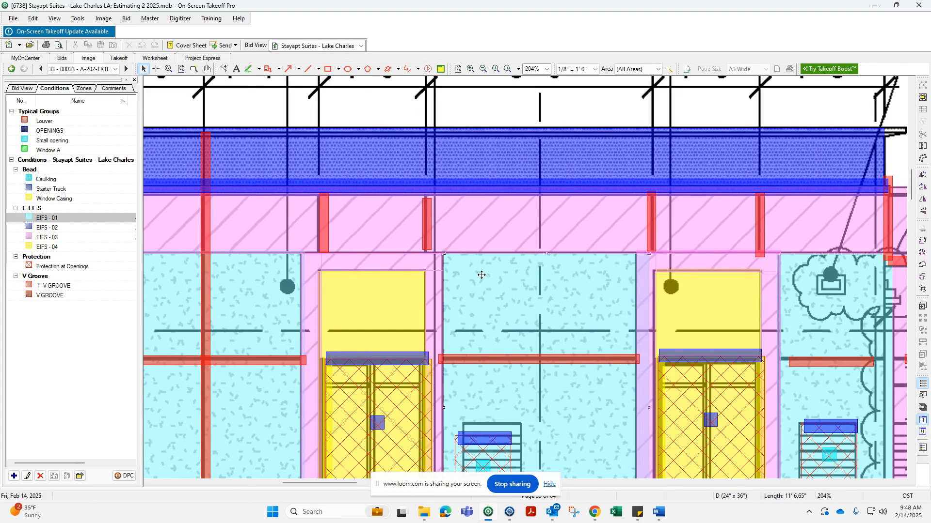
mouse_move(628, 316)
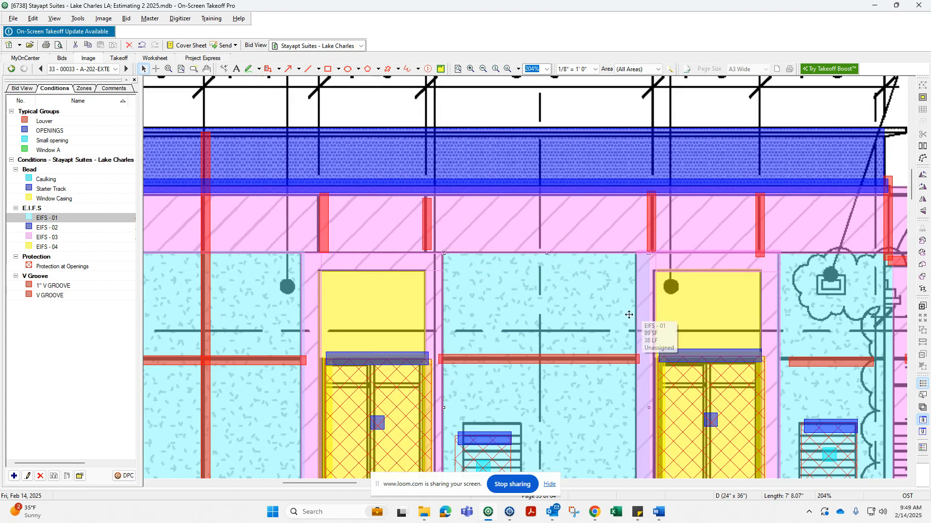
scroll(628, 316, "down", 3)
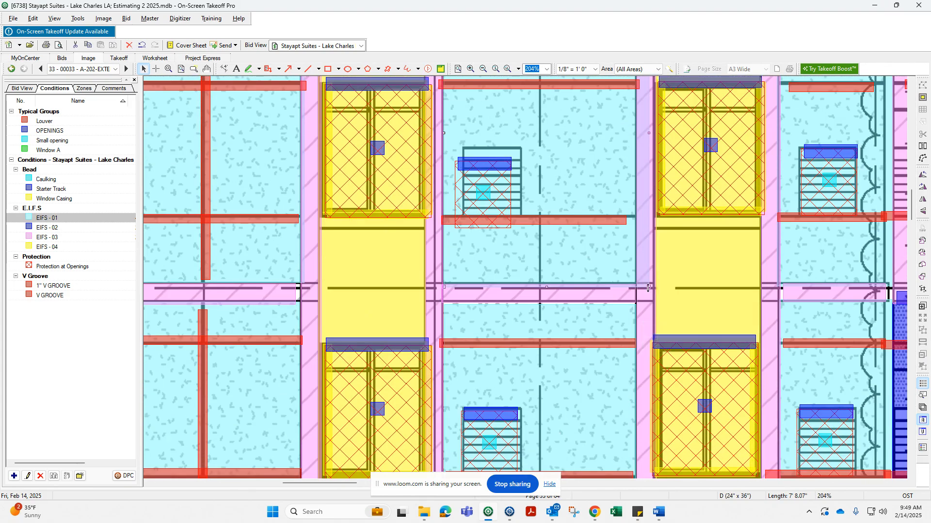
scroll(637, 264, "up", 3)
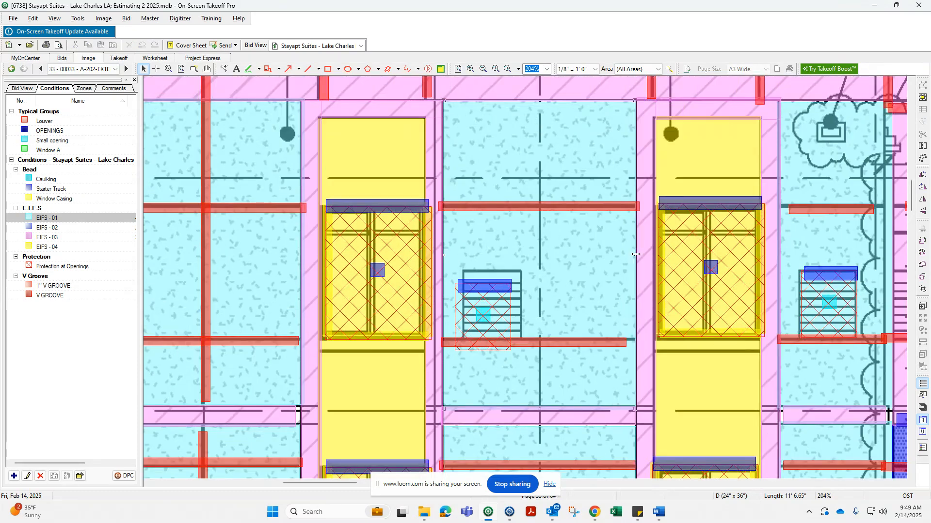
scroll(537, 274, "down", 2, "ctrl")
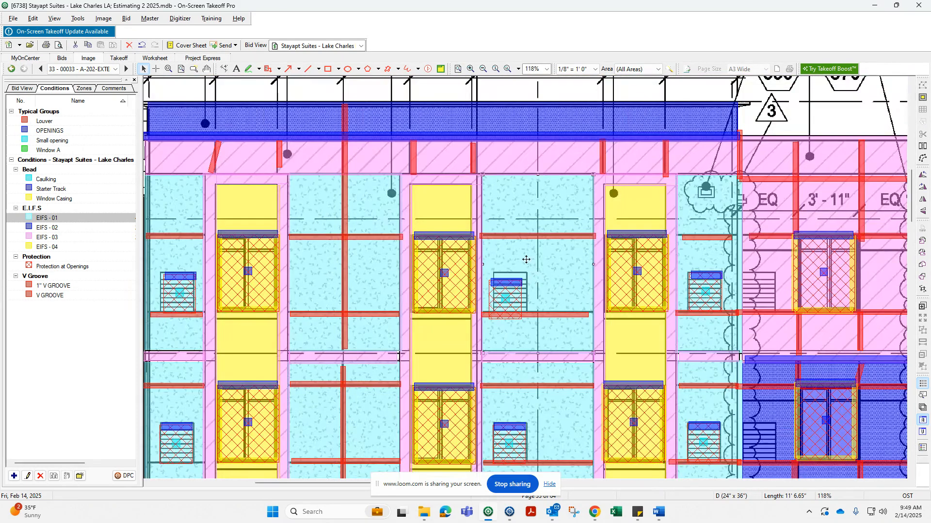
scroll(526, 265, "down", 2, "ctrl")
middle_click_drag(622, 307, 533, 292)
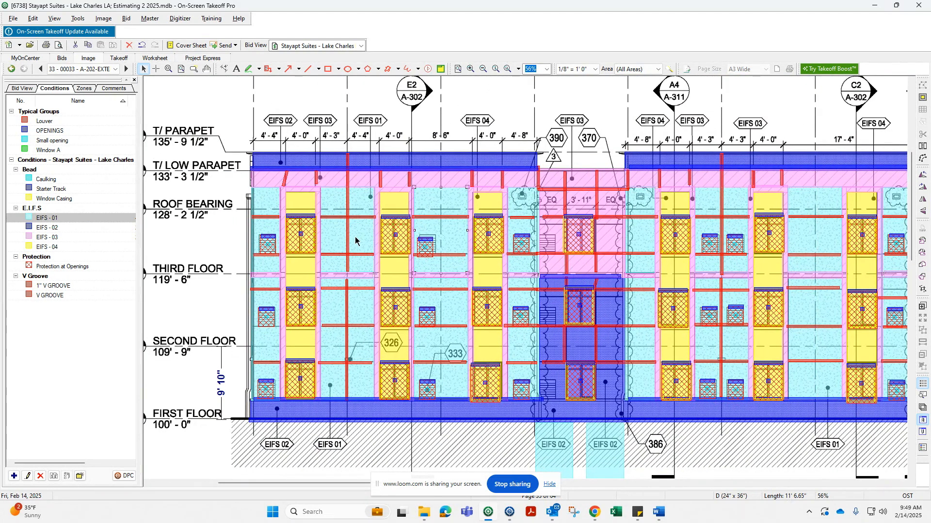
scroll(356, 240, "down", 1, "ctrl")
scroll(362, 245, "down", 1, "ctrl")
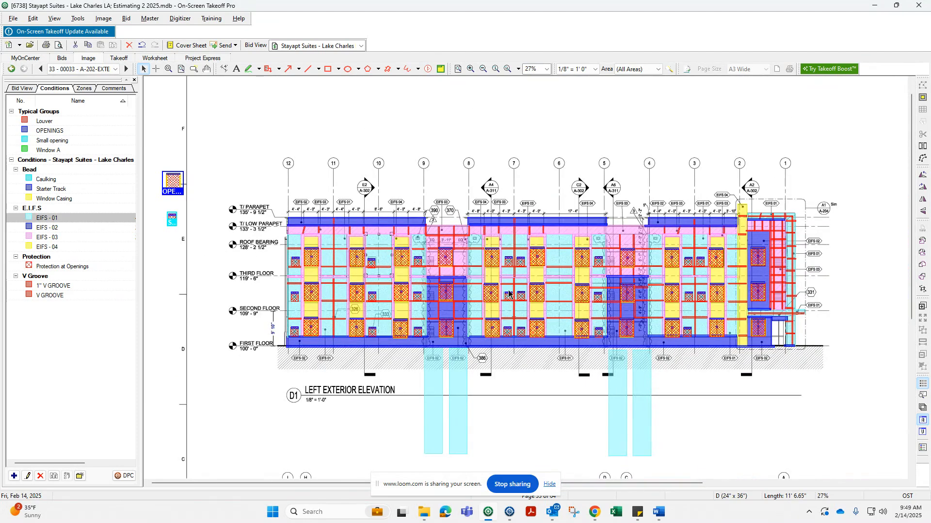